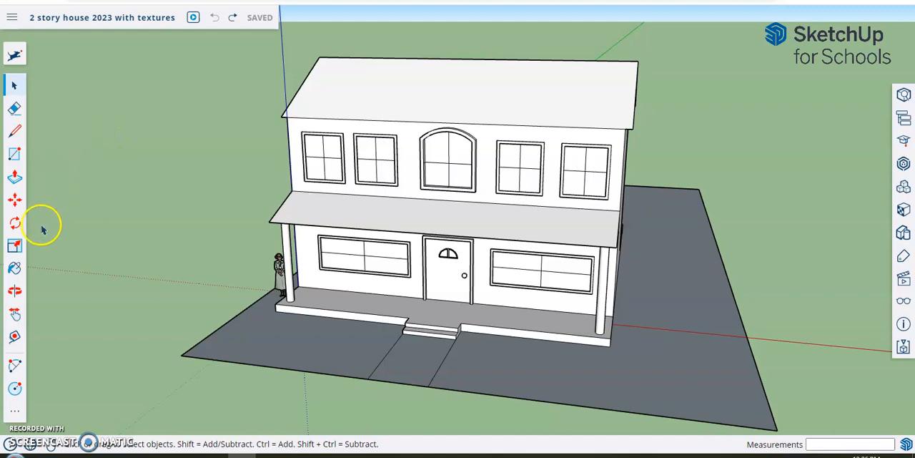
Step: Activate the Paint tool and pick Translucent Glass Blue from the Glass and Mirrors material collection
{"action": "left_click", "coordinate": [15, 268]}
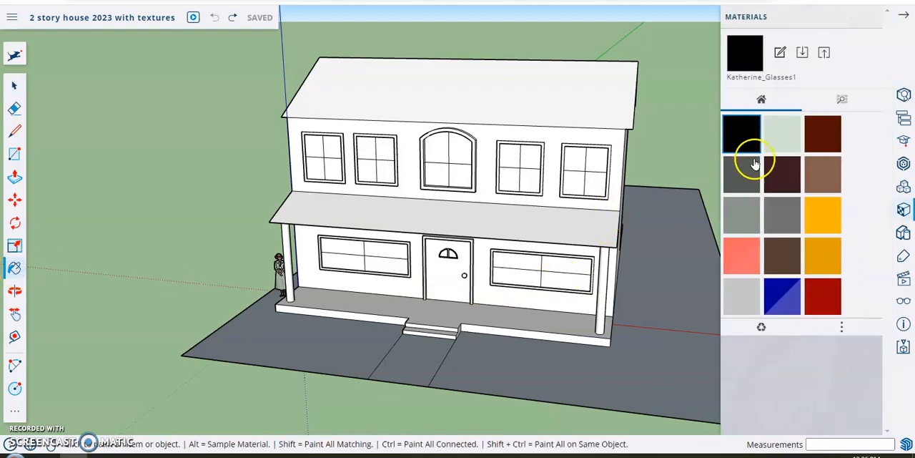
{"action": "left_click", "coordinate": [841, 100]}
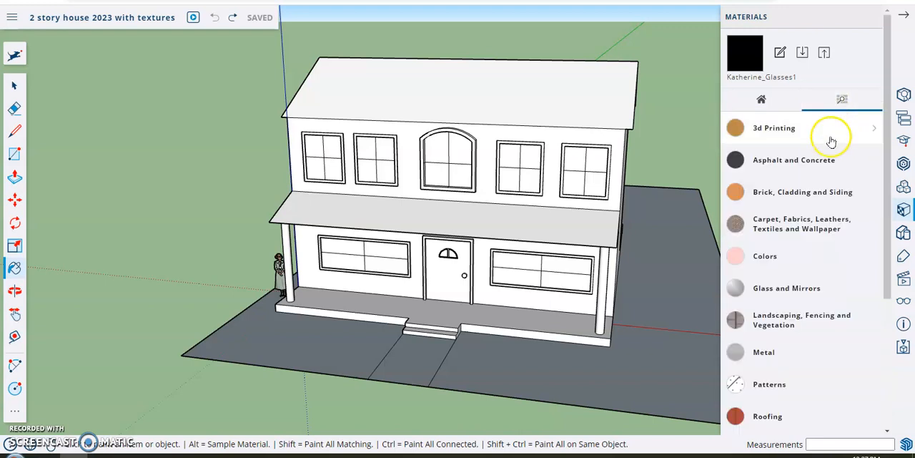
{"action": "scroll", "coordinate": [819, 259], "scroll_direction": "down", "scroll_amount": 5}
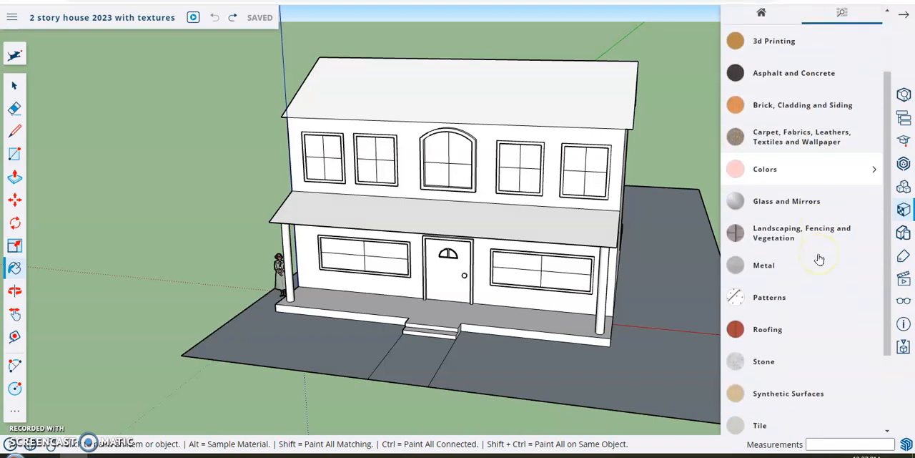
{"action": "scroll", "coordinate": [819, 259], "scroll_direction": "up", "scroll_amount": 5}
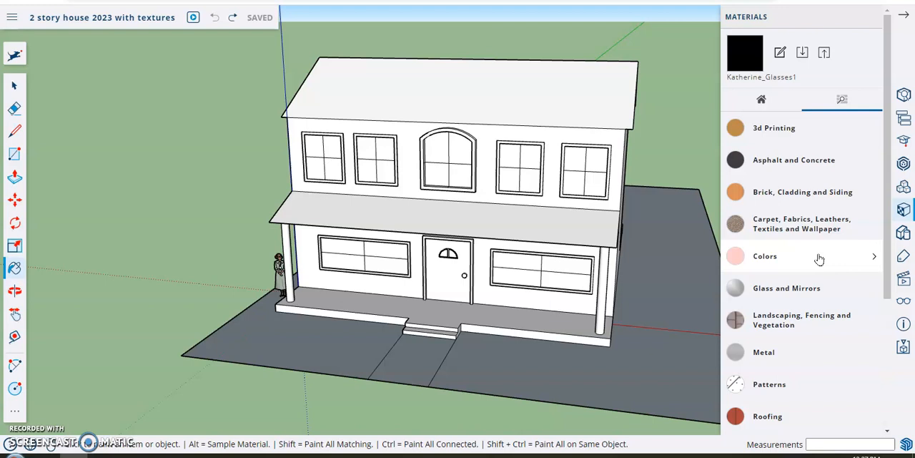
{"action": "left_click", "coordinate": [786, 288]}
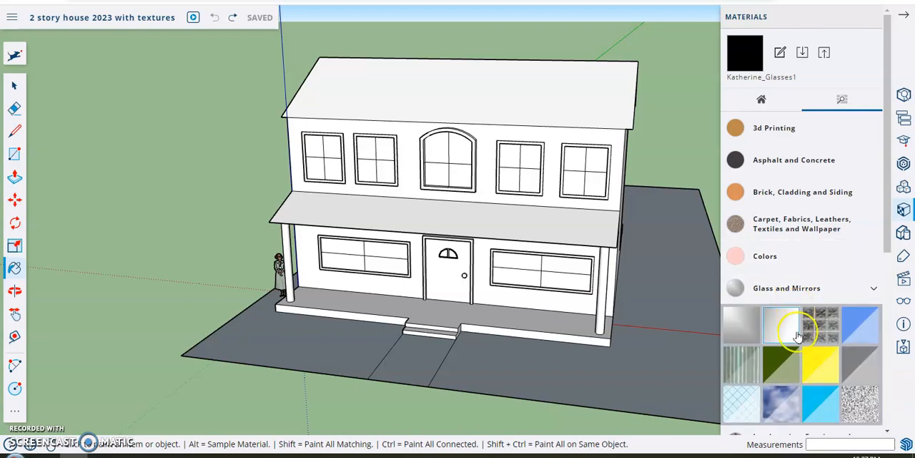
{"action": "scroll", "coordinate": [799, 336], "scroll_direction": "down", "scroll_amount": 2}
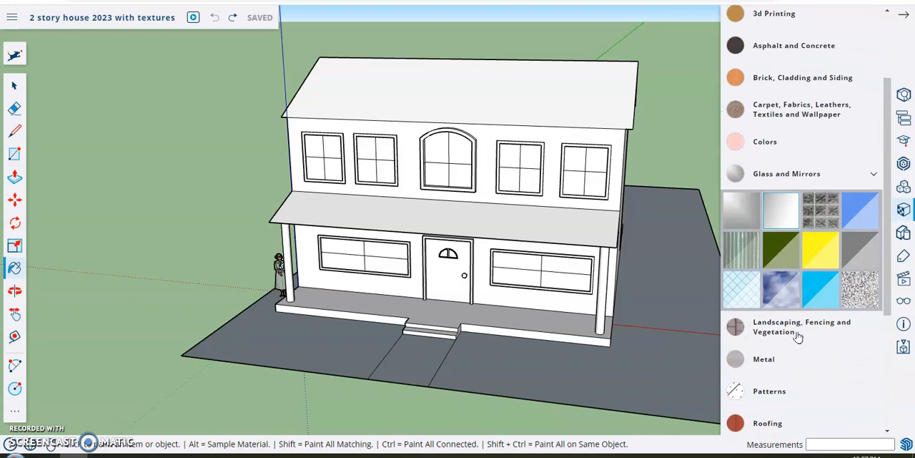
{"action": "left_click", "coordinate": [794, 225]}
{"action": "left_click", "coordinate": [851, 218]}
{"action": "left_click", "coordinate": [855, 245]}
{"action": "left_click", "coordinate": [791, 250]}
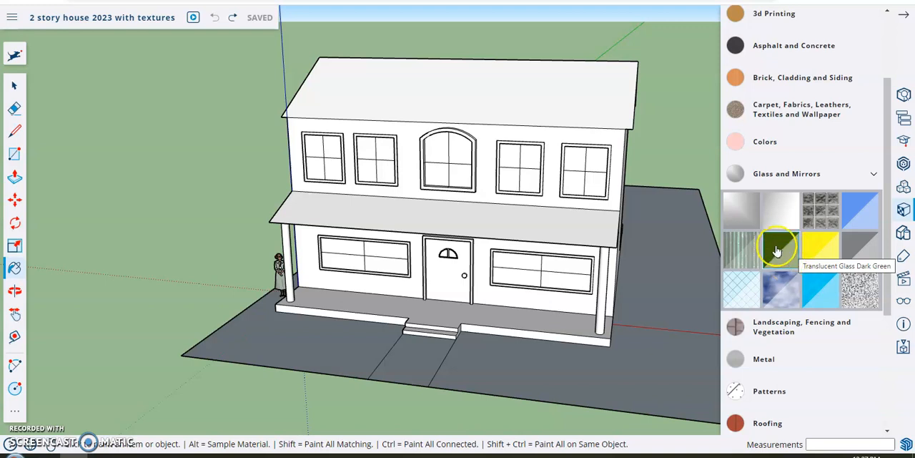
{"action": "left_click", "coordinate": [862, 208]}
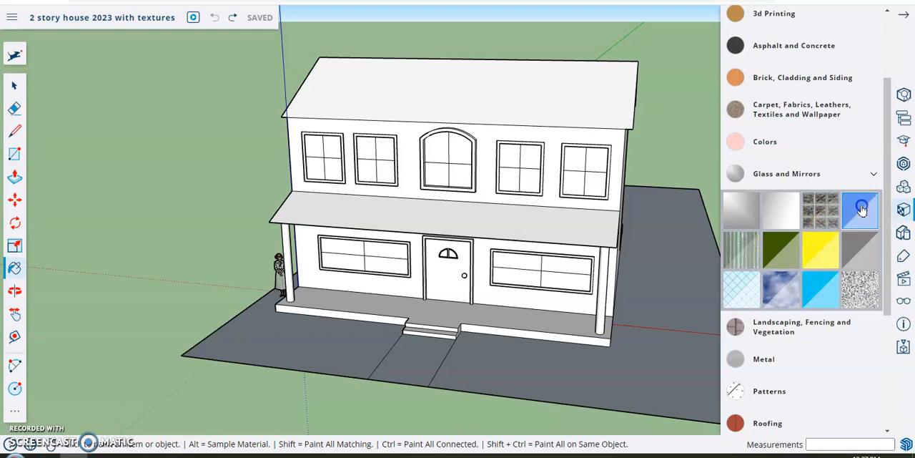
Step: Paint all four panes of the ground-floor front window left of the door with Translucent Glass Blue
{"action": "left_click", "coordinate": [349, 255]}
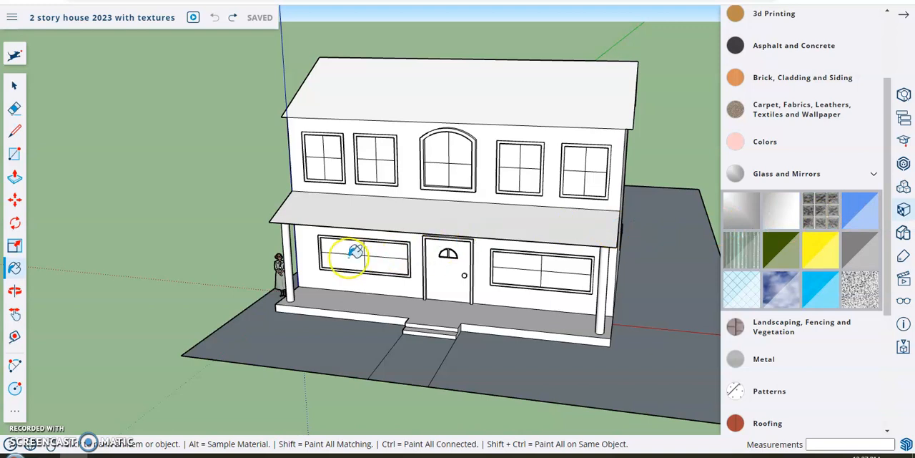
{"action": "scroll", "coordinate": [351, 252], "scroll_direction": "up", "scroll_amount": 4}
{"action": "scroll", "coordinate": [355, 250], "scroll_direction": "up", "scroll_amount": 2}
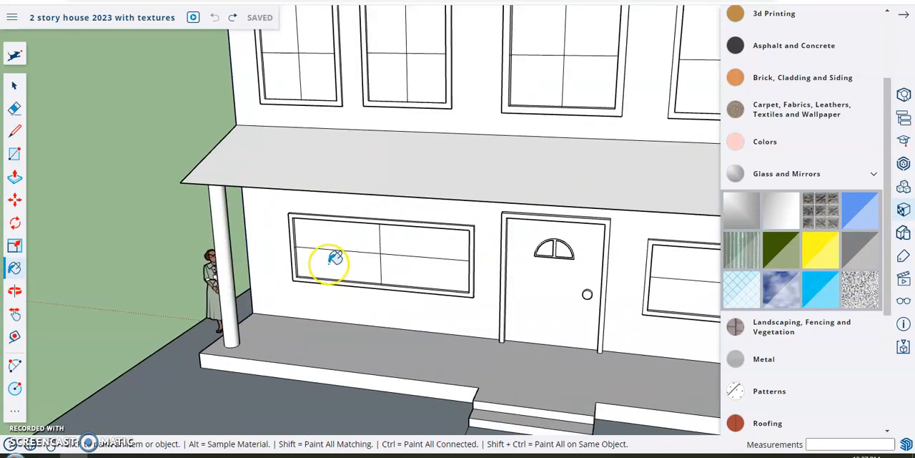
{"action": "left_click", "coordinate": [331, 262]}
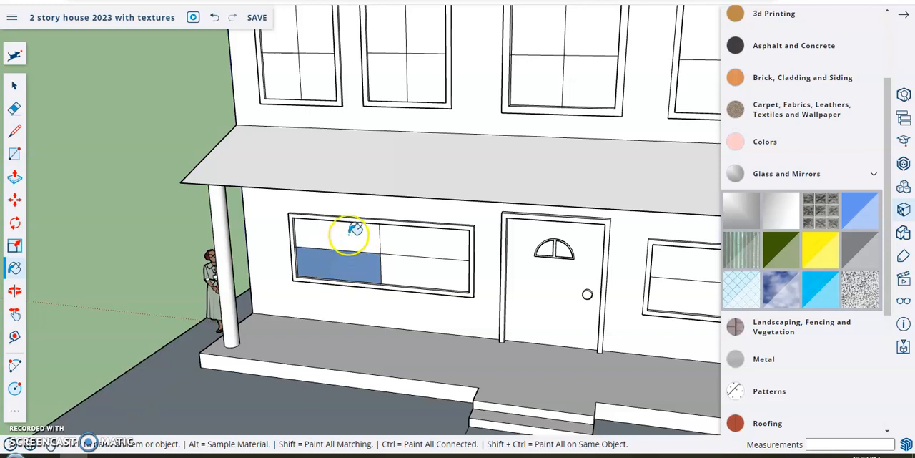
{"action": "left_click", "coordinate": [349, 237]}
{"action": "left_click", "coordinate": [402, 238]}
{"action": "left_click", "coordinate": [405, 272]}
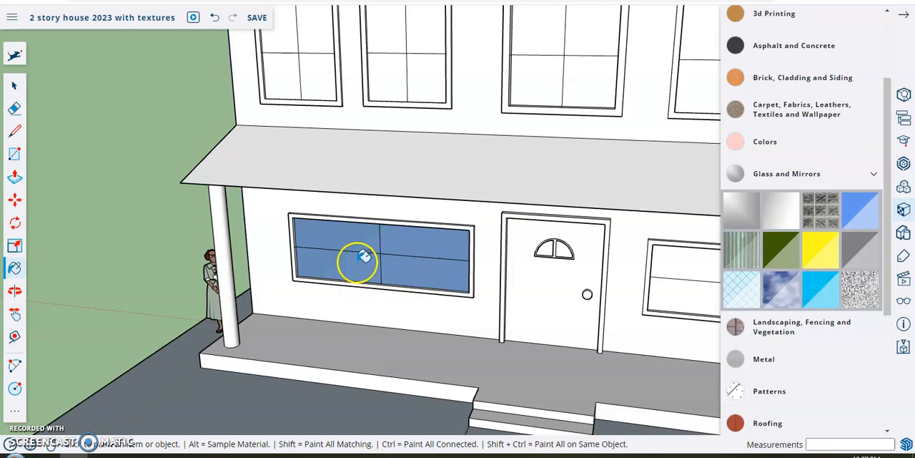
Step: Apply the blue glass to the front door's half-round light and the four panes of the ground-floor window right of the door
{"action": "mouse_move", "coordinate": [303, 261]}
{"action": "middle_mouse_down"}
{"action": "mouse_move", "coordinate": [350, 223]}
{"action": "mouse_move", "coordinate": [462, 202]}
{"action": "mouse_move", "coordinate": [352, 180]}
{"action": "mouse_move", "coordinate": [321, 237]}
{"action": "mouse_move", "coordinate": [364, 257]}
{"action": "mouse_move", "coordinate": [370, 231]}
{"action": "middle_mouse_up"}
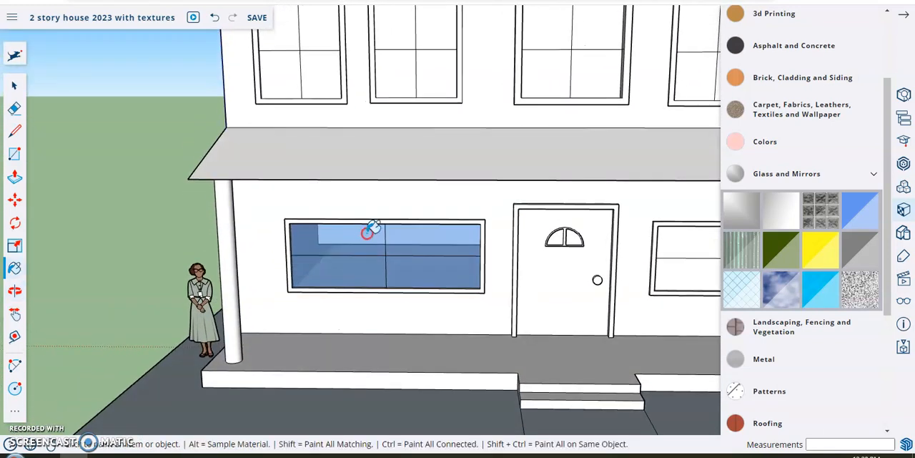
{"action": "left_click", "coordinate": [574, 236]}
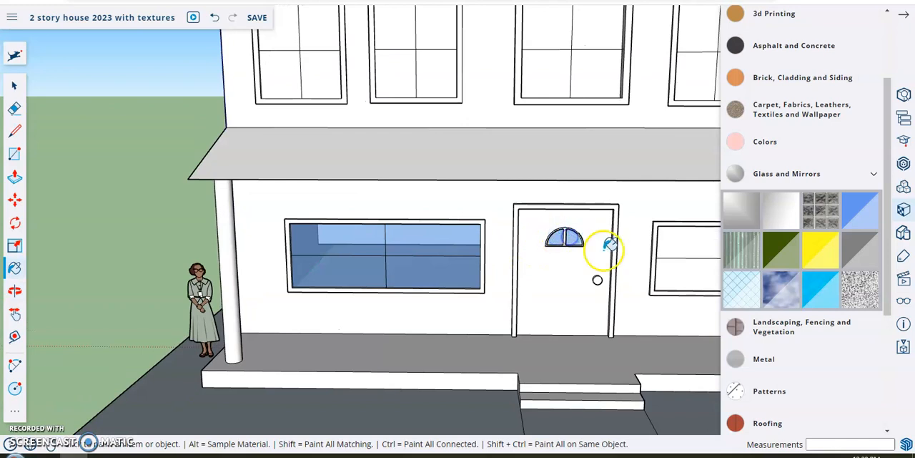
{"action": "middle_click_drag", "start_coordinate": [603, 259], "coordinate": [417, 250]}
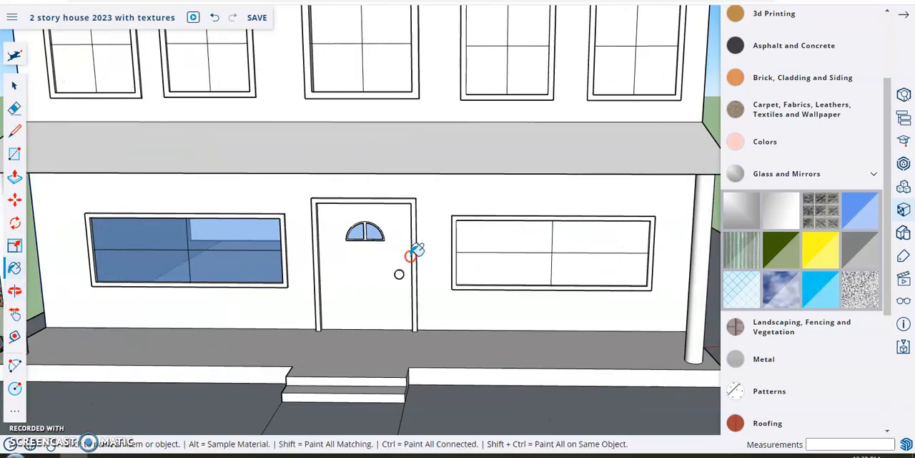
{"action": "left_click", "coordinate": [493, 239]}
{"action": "left_click", "coordinate": [604, 240]}
{"action": "left_click", "coordinate": [597, 267]}
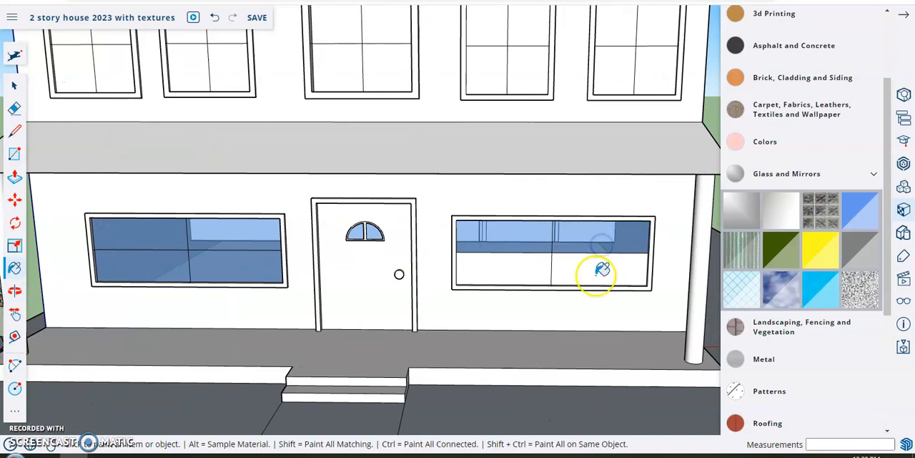
{"action": "left_click", "coordinate": [540, 266]}
Step: Paint every pane of the two upper-floor windows left of the arched window with the blue glass
{"action": "mouse_move", "coordinate": [274, 179]}
{"action": "middle_mouse_down"}
{"action": "mouse_move", "coordinate": [321, 196]}
{"action": "mouse_move", "coordinate": [367, 231]}
{"action": "mouse_move", "coordinate": [253, 167]}
{"action": "mouse_move", "coordinate": [445, 258]}
{"action": "mouse_move", "coordinate": [390, 264]}
{"action": "middle_mouse_up"}
{"action": "left_click", "coordinate": [224, 112]}
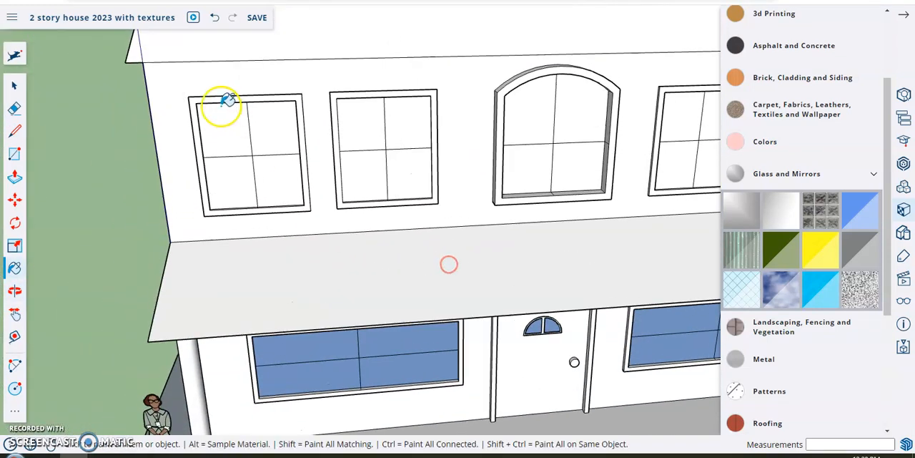
{"action": "left_click", "coordinate": [233, 183]}
{"action": "left_click", "coordinate": [260, 136]}
{"action": "left_click", "coordinate": [281, 186]}
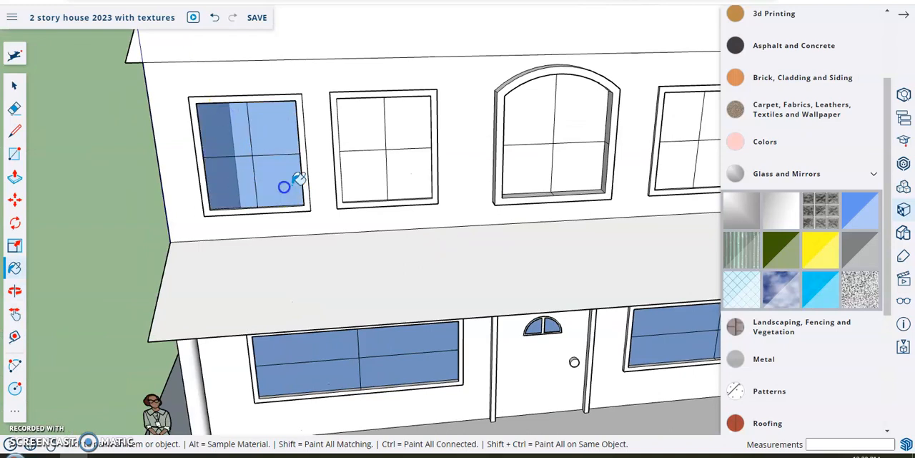
{"action": "left_click", "coordinate": [351, 130]}
{"action": "left_click", "coordinate": [398, 118]}
{"action": "left_click", "coordinate": [404, 164]}
{"action": "left_click", "coordinate": [373, 175]}
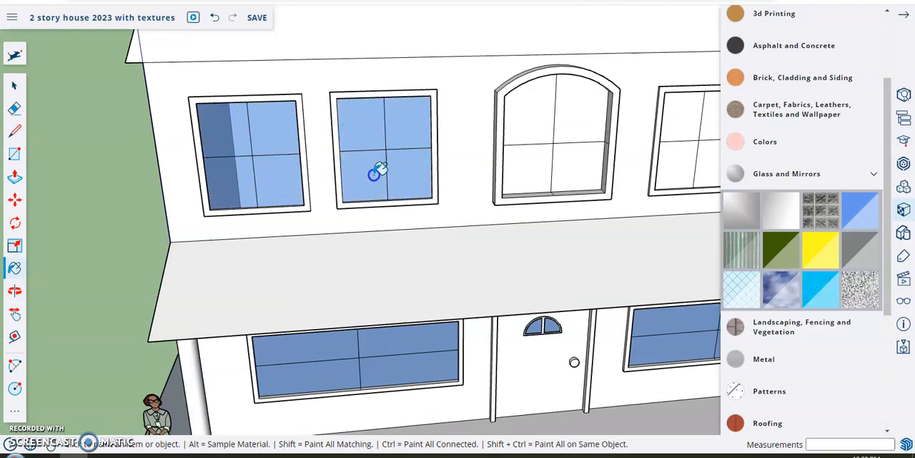
Step: Fill the four panes of the arched upper-floor window with the blue glass
{"action": "left_click", "coordinate": [528, 117]}
{"action": "left_click", "coordinate": [531, 168]}
{"action": "left_click", "coordinate": [575, 180]}
{"action": "left_click", "coordinate": [571, 127]}
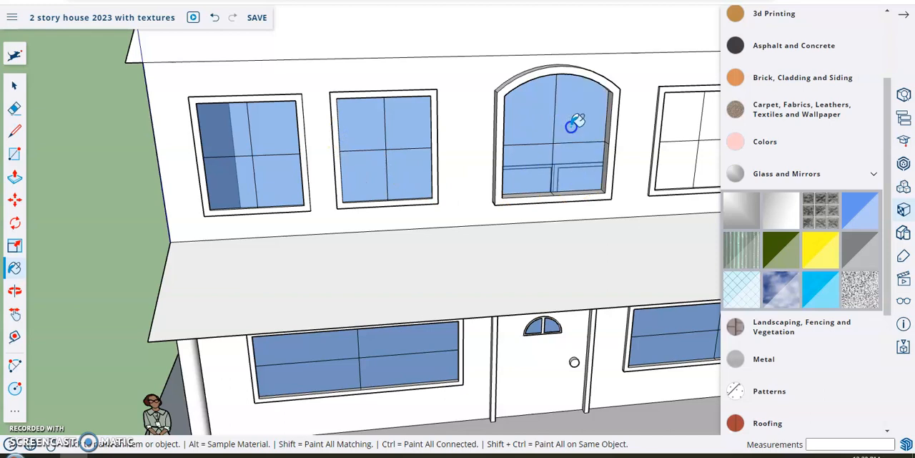
Step: Paint every pane of the two upper-floor windows right of the arched window with the blue glass
{"action": "middle_click_drag", "start_coordinate": [617, 205], "coordinate": [562, 221]}
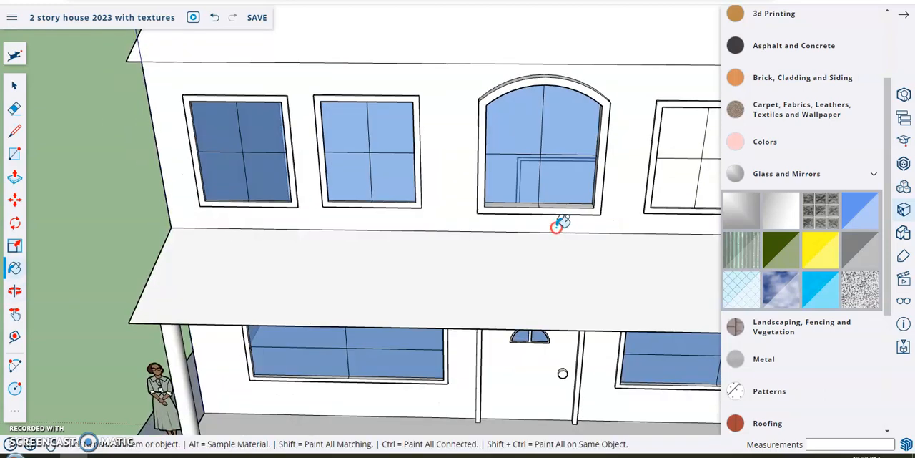
{"action": "middle_click_drag", "start_coordinate": [617, 242], "coordinate": [416, 236]}
{"action": "left_click", "coordinate": [463, 136]}
{"action": "left_click", "coordinate": [462, 178]}
{"action": "left_click", "coordinate": [513, 120]}
{"action": "left_click", "coordinate": [512, 178]}
{"action": "left_click", "coordinate": [609, 129]}
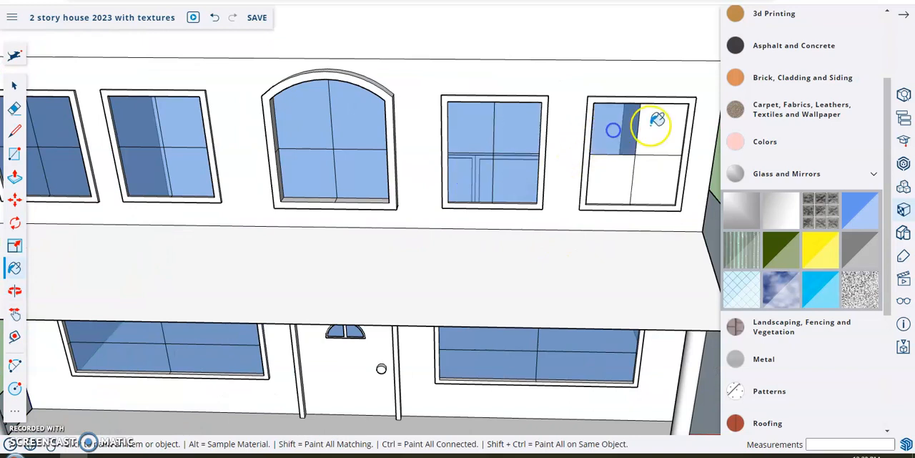
{"action": "left_click", "coordinate": [650, 125]}
{"action": "left_click", "coordinate": [655, 177]}
{"action": "left_click", "coordinate": [619, 180]}
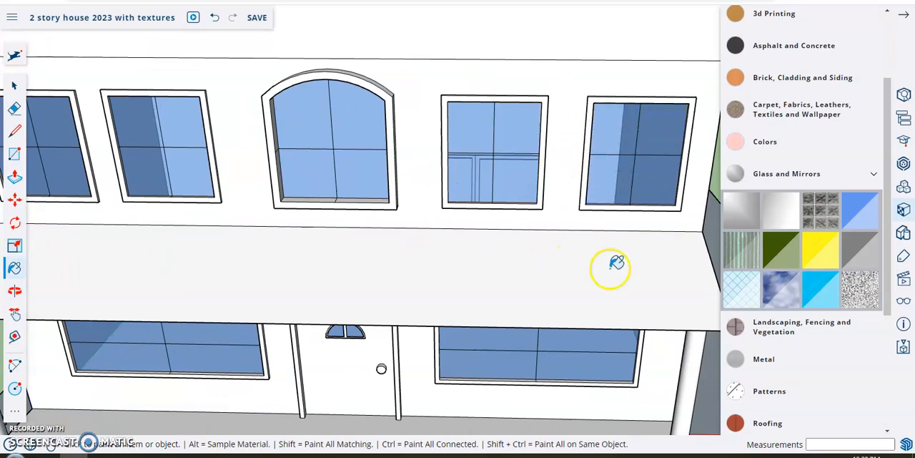
Step: Apply the blue glass to both panels of the sliding door on the back of the house
{"action": "scroll", "coordinate": [612, 266], "scroll_direction": "down", "scroll_amount": 5}
{"action": "mouse_move", "coordinate": [645, 231]}
{"action": "middle_mouse_down"}
{"action": "mouse_move", "coordinate": [395, 221]}
{"action": "mouse_move", "coordinate": [364, 280]}
{"action": "mouse_move", "coordinate": [382, 280]}
{"action": "mouse_move", "coordinate": [281, 254]}
{"action": "middle_mouse_up"}
{"action": "left_click", "coordinate": [388, 322]}
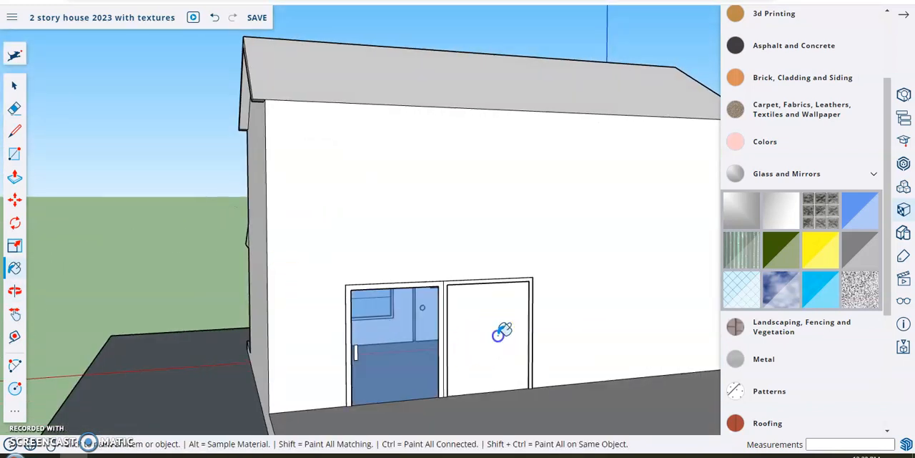
{"action": "left_click", "coordinate": [499, 333]}
Step: Switch from the glass materials to the Roofing collection and pick the grey-brown rectangular shingle material
{"action": "mouse_move", "coordinate": [203, 248]}
{"action": "middle_mouse_down"}
{"action": "mouse_move", "coordinate": [417, 231]}
{"action": "mouse_move", "coordinate": [400, 212]}
{"action": "mouse_move", "coordinate": [629, 253]}
{"action": "middle_mouse_up"}
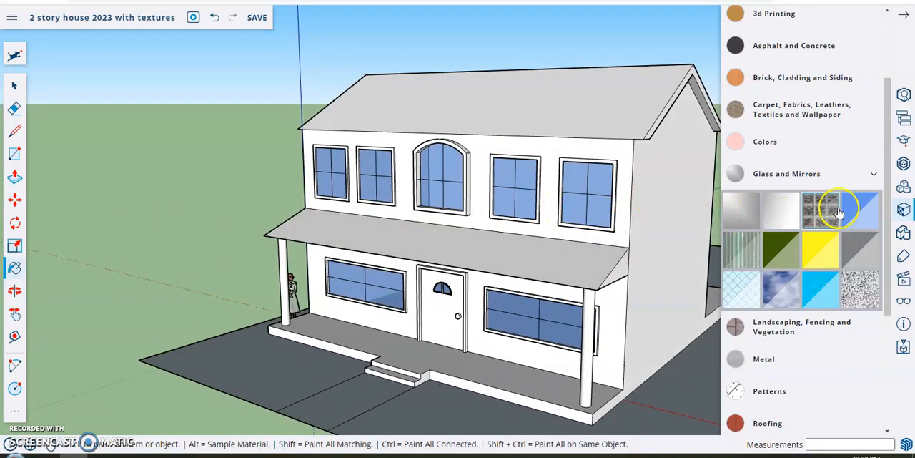
{"action": "left_click", "coordinate": [873, 176]}
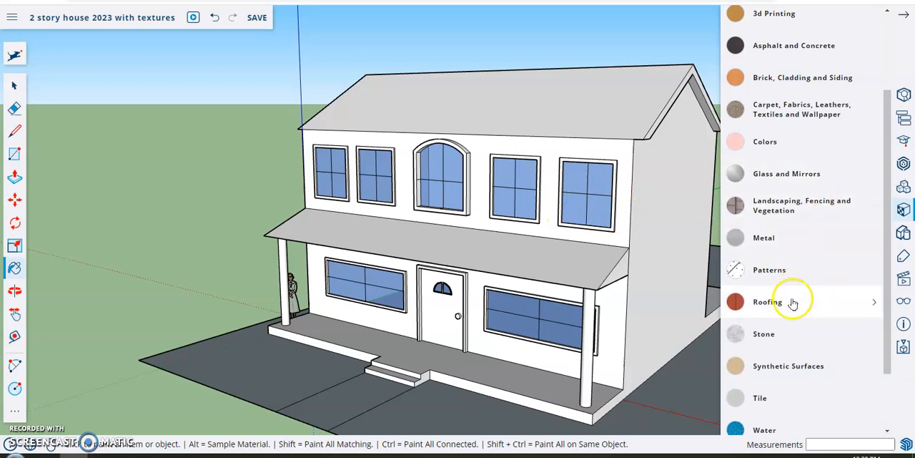
{"action": "left_click", "coordinate": [874, 302]}
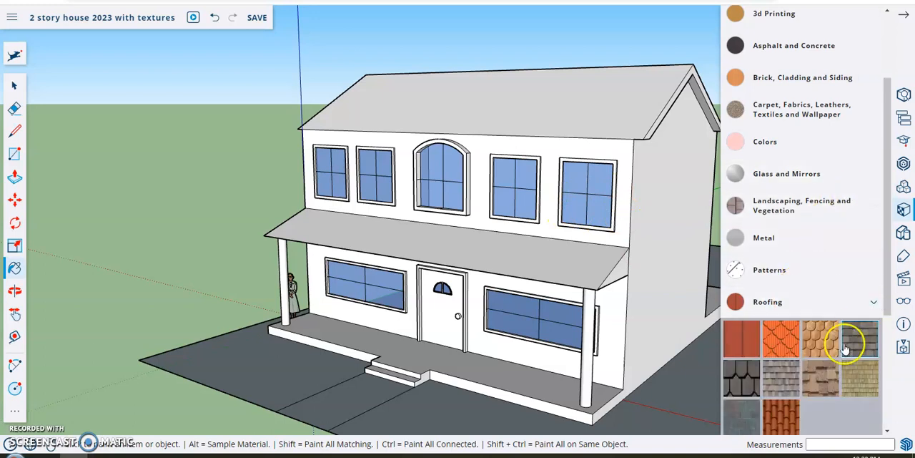
{"action": "scroll", "coordinate": [813, 379], "scroll_direction": "down", "scroll_amount": 2}
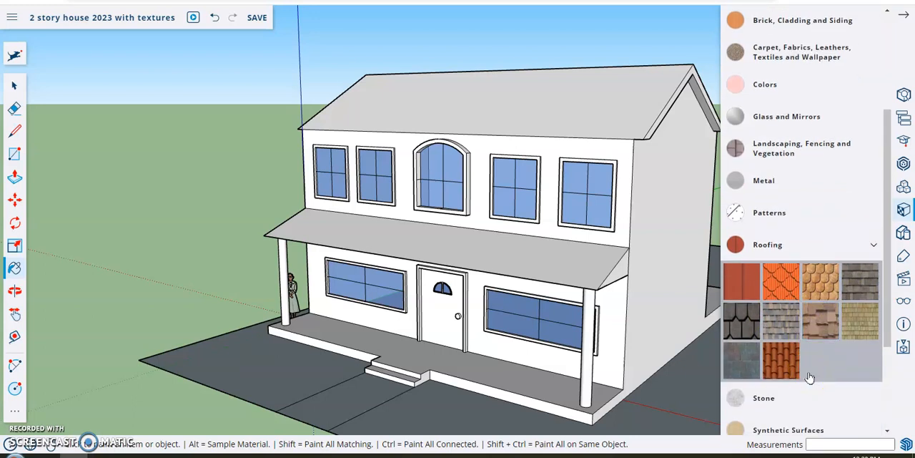
{"action": "left_click", "coordinate": [860, 279]}
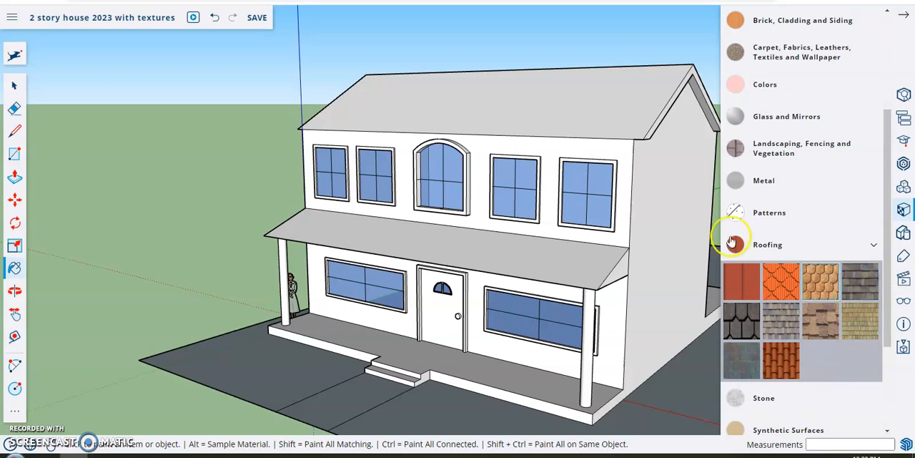
Step: Paint the front and back slopes of the main roof and the front porch roof with the grey-brown shingles
{"action": "mouse_move", "coordinate": [489, 91]}
{"action": "middle_mouse_down"}
{"action": "mouse_move", "coordinate": [480, 135]}
{"action": "mouse_move", "coordinate": [468, 122]}
{"action": "mouse_move", "coordinate": [364, 198]}
{"action": "mouse_move", "coordinate": [378, 164]}
{"action": "middle_mouse_up"}
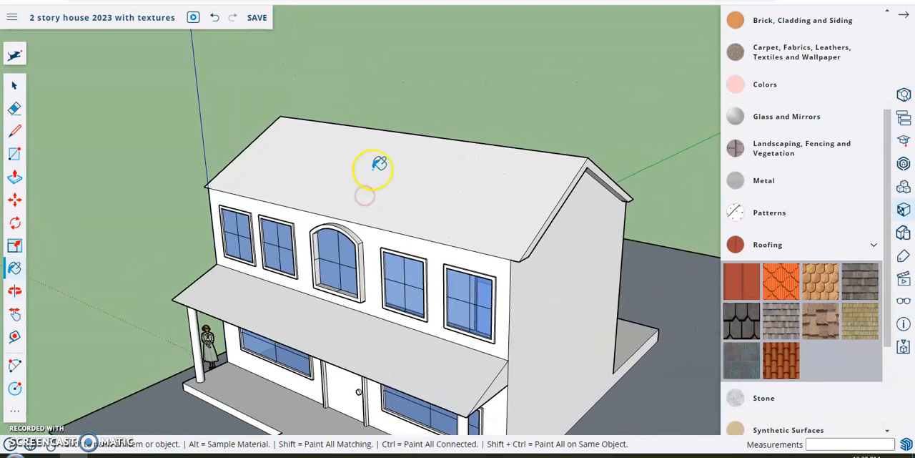
{"action": "left_click", "coordinate": [377, 164]}
{"action": "middle_click_drag", "start_coordinate": [607, 113], "coordinate": [381, 148]}
{"action": "left_click", "coordinate": [495, 156]}
{"action": "mouse_move", "coordinate": [296, 165]}
{"action": "middle_mouse_down"}
{"action": "mouse_move", "coordinate": [453, 138]}
{"action": "mouse_move", "coordinate": [616, 270]}
{"action": "middle_mouse_up"}
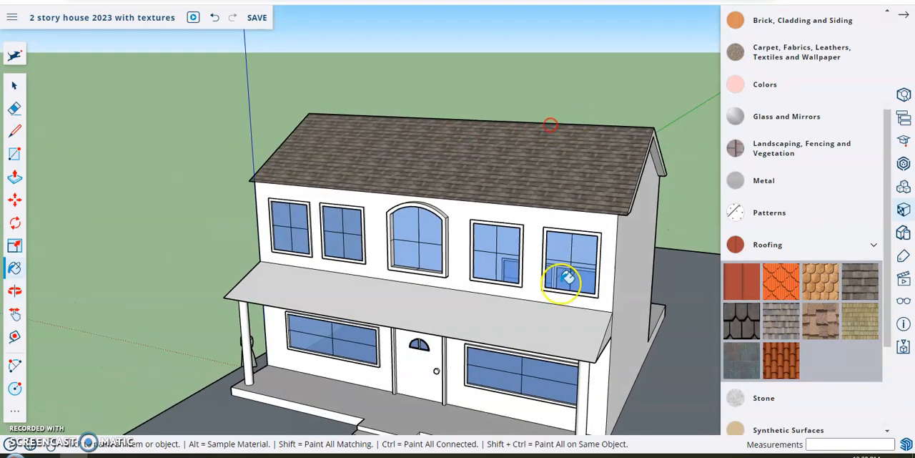
{"action": "left_click", "coordinate": [465, 303]}
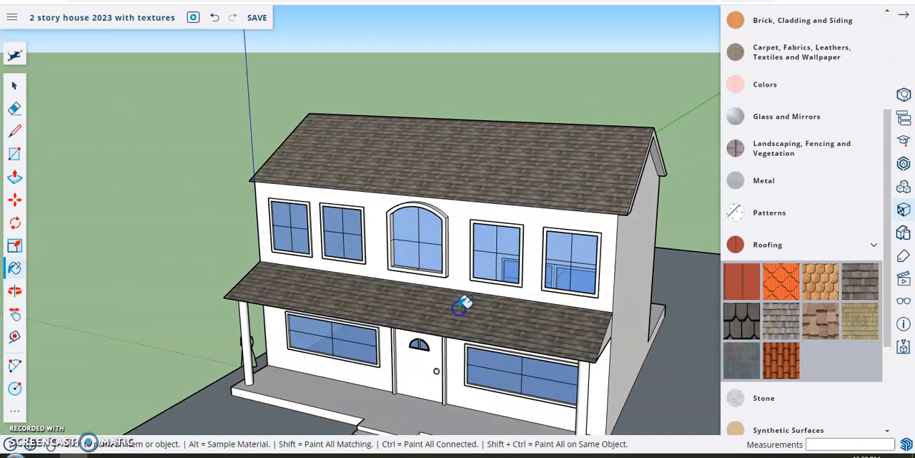
{"action": "middle_click_drag", "start_coordinate": [582, 202], "coordinate": [178, 186]}
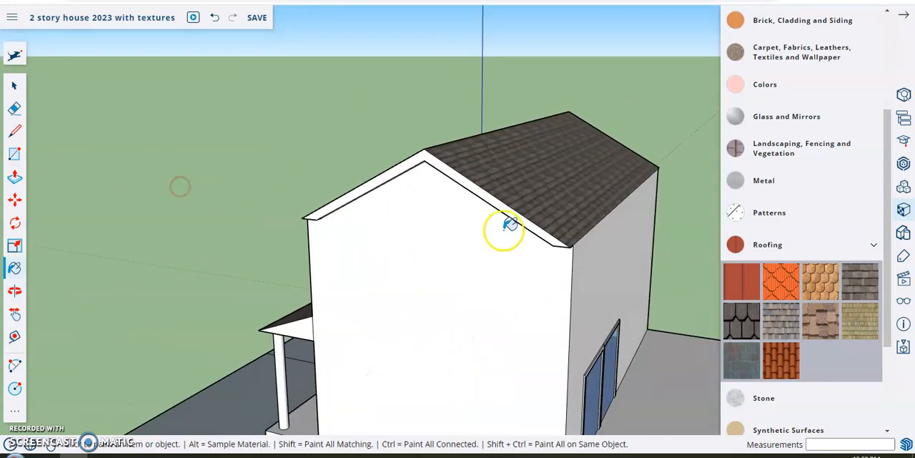
{"action": "middle_click_drag", "start_coordinate": [698, 290], "coordinate": [572, 272]}
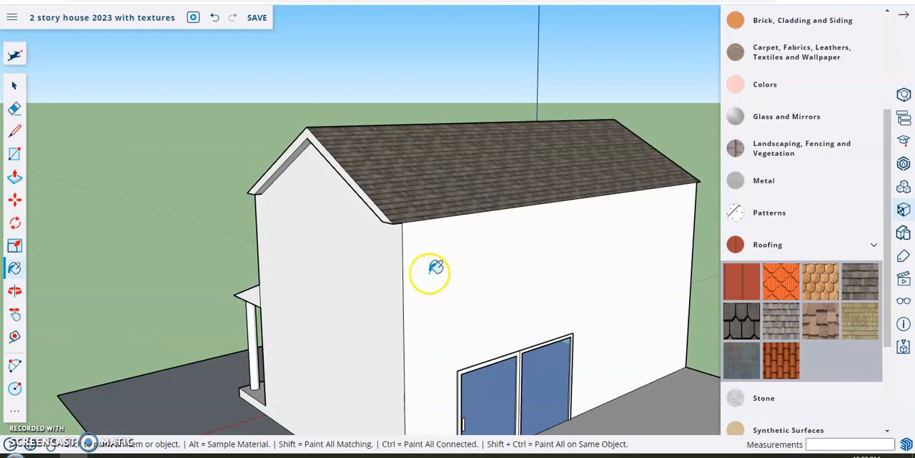
Step: Switch from the Roofing materials to the Brick, Cladding and Siding collection and pick Cladding Siding White
{"action": "middle_click_drag", "start_coordinate": [279, 245], "coordinate": [591, 246]}
{"action": "mouse_move", "coordinate": [330, 247]}
{"action": "middle_mouse_down"}
{"action": "mouse_move", "coordinate": [528, 250]}
{"action": "mouse_move", "coordinate": [535, 242]}
{"action": "middle_mouse_up"}
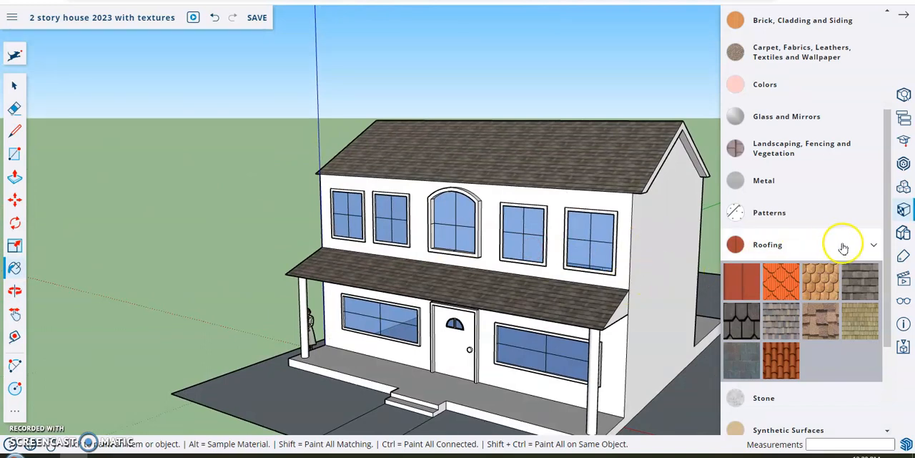
{"action": "left_click", "coordinate": [872, 247]}
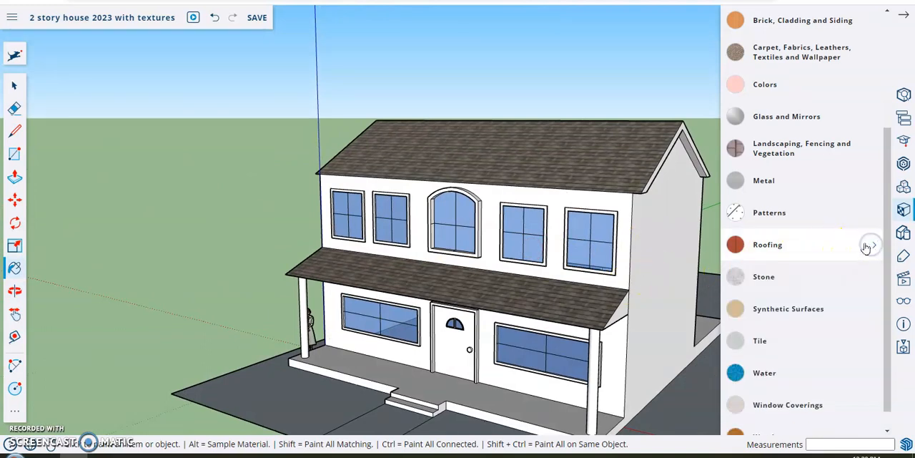
{"action": "scroll", "coordinate": [835, 241], "scroll_direction": "up", "scroll_amount": 5}
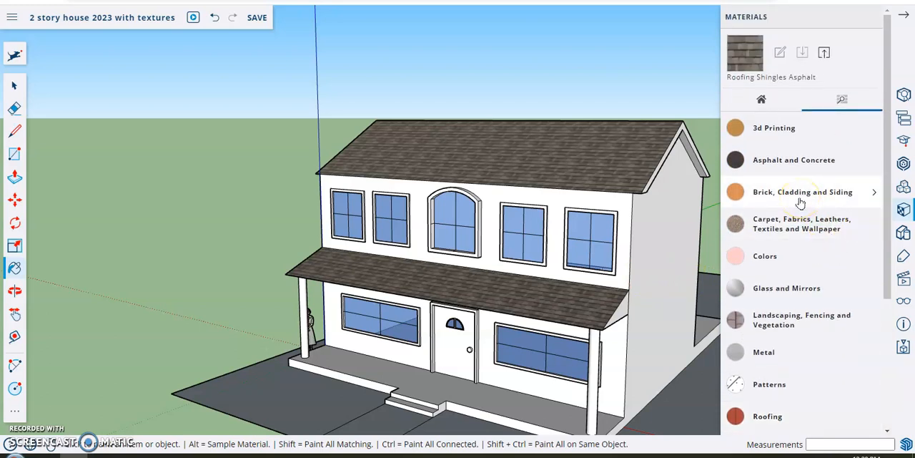
{"action": "left_click", "coordinate": [870, 193]}
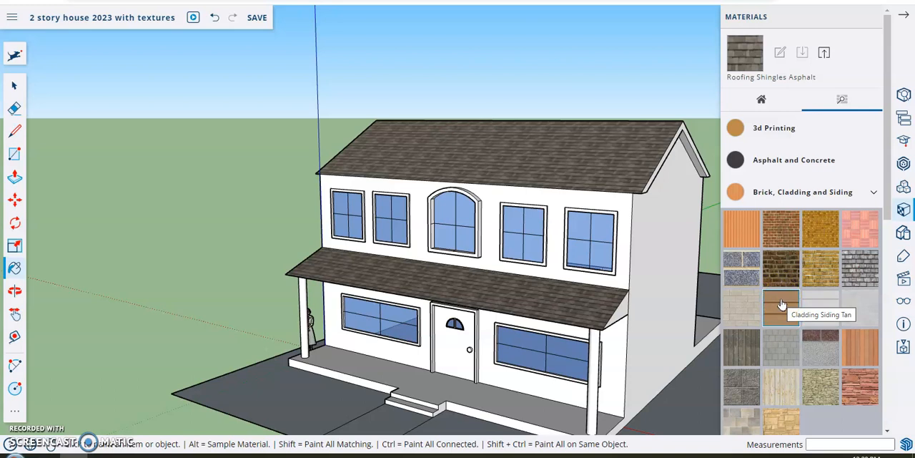
{"action": "left_click", "coordinate": [802, 261]}
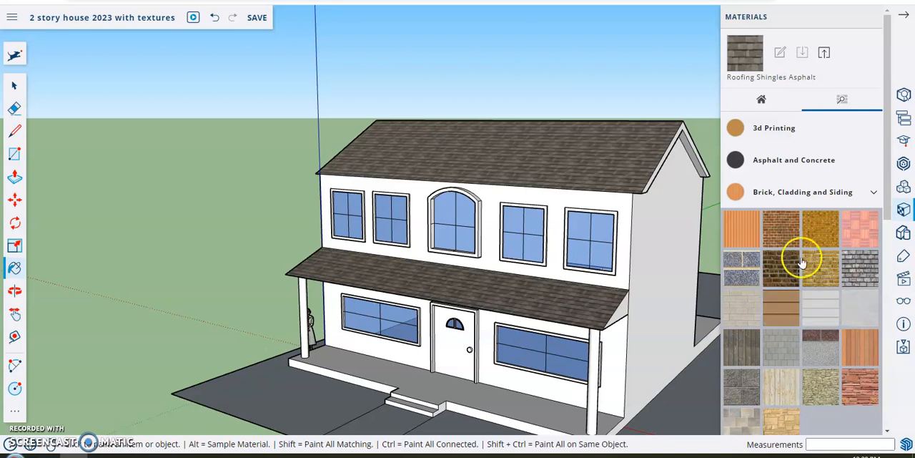
{"action": "left_click", "coordinate": [817, 306]}
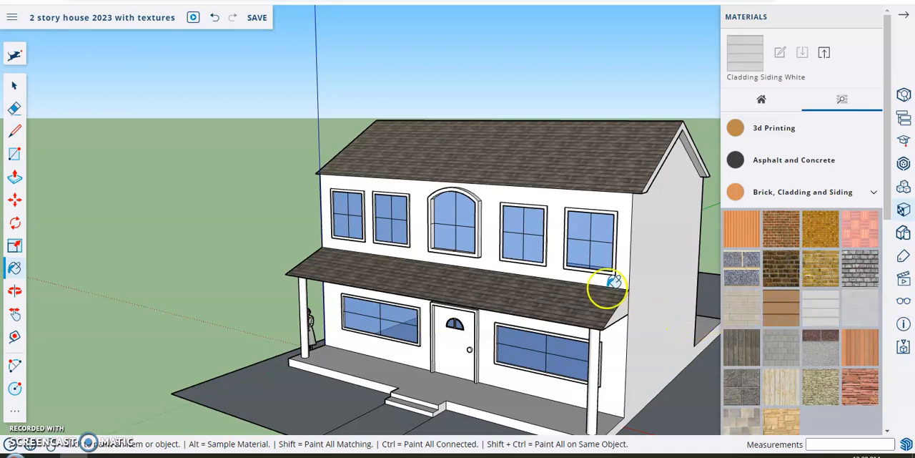
Step: Paint the upper and lower front walls, the adjoining gable-end wall and that end of the porch roof with the white siding
{"action": "left_click", "coordinate": [553, 207]}
{"action": "left_click", "coordinate": [500, 323]}
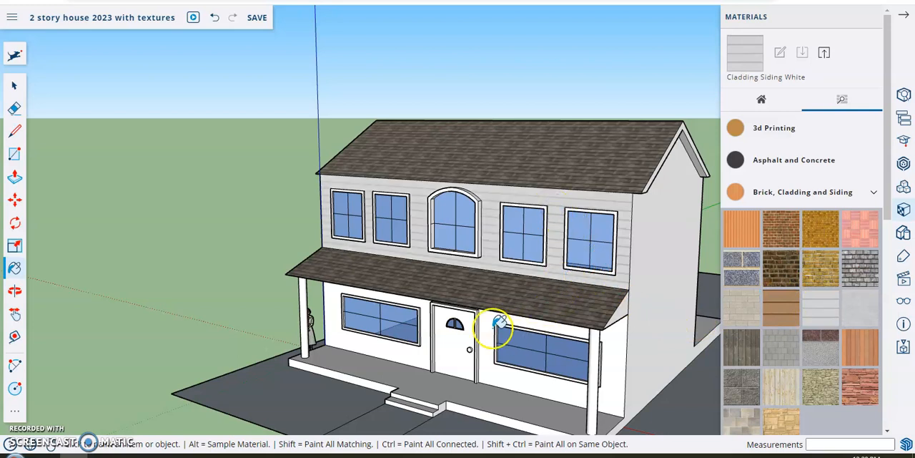
{"action": "left_click", "coordinate": [584, 331]}
{"action": "left_click", "coordinate": [662, 283]}
{"action": "middle_click_drag", "start_coordinate": [671, 287], "coordinate": [469, 276]}
{"action": "left_click", "coordinate": [484, 312]}
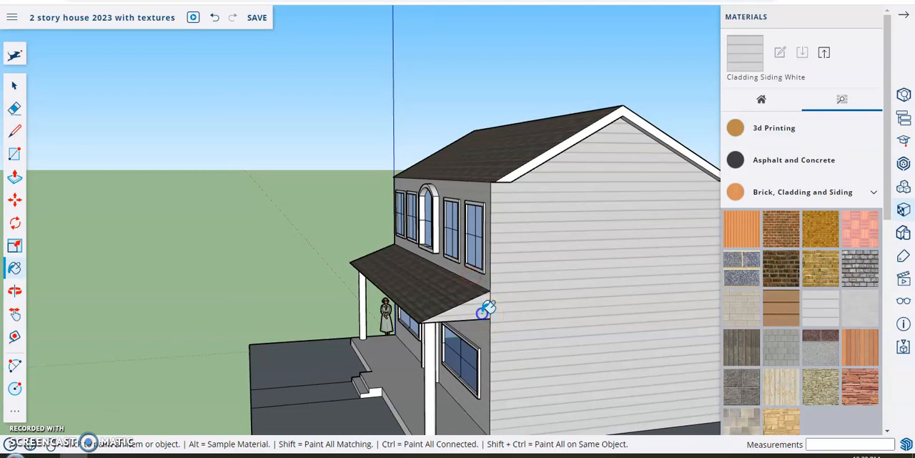
Step: Paint the back wall, the remaining gable-end wall and the other end of the porch roof with the white siding
{"action": "middle_click_drag", "start_coordinate": [613, 309], "coordinate": [215, 292]}
{"action": "left_click", "coordinate": [484, 257]}
{"action": "middle_click_drag", "start_coordinate": [648, 290], "coordinate": [368, 285]}
{"action": "middle_click_drag", "start_coordinate": [653, 276], "coordinate": [441, 290]}
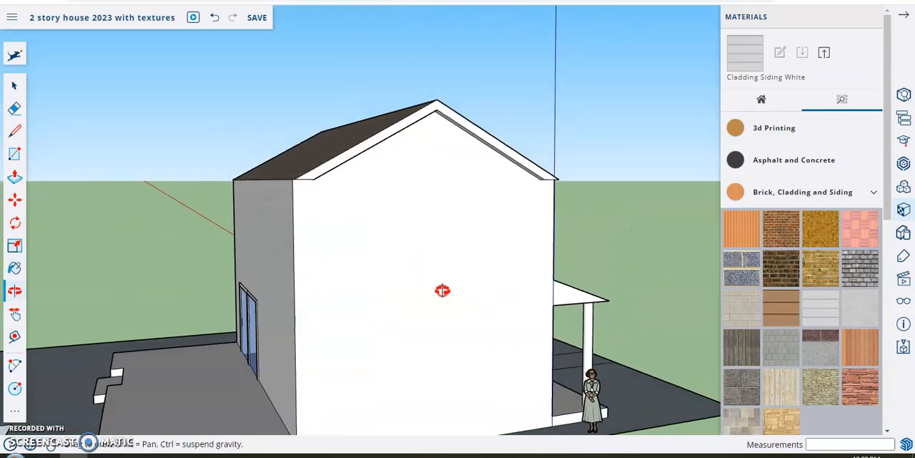
{"action": "left_click", "coordinate": [443, 286]}
{"action": "mouse_move", "coordinate": [707, 236]}
{"action": "middle_mouse_down"}
{"action": "mouse_move", "coordinate": [637, 241]}
{"action": "mouse_move", "coordinate": [457, 307]}
{"action": "mouse_move", "coordinate": [348, 322]}
{"action": "mouse_move", "coordinate": [318, 307]}
{"action": "mouse_move", "coordinate": [272, 301]}
{"action": "mouse_move", "coordinate": [343, 265]}
{"action": "mouse_move", "coordinate": [490, 269]}
{"action": "middle_mouse_up"}
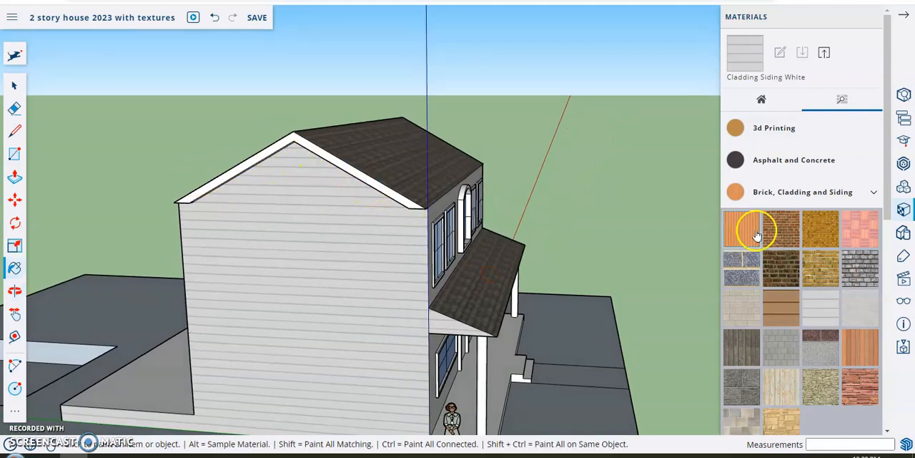
Step: Switch from the siding materials to the Colors collection and pick the dark grey Color M06
{"action": "left_click", "coordinate": [783, 193]}
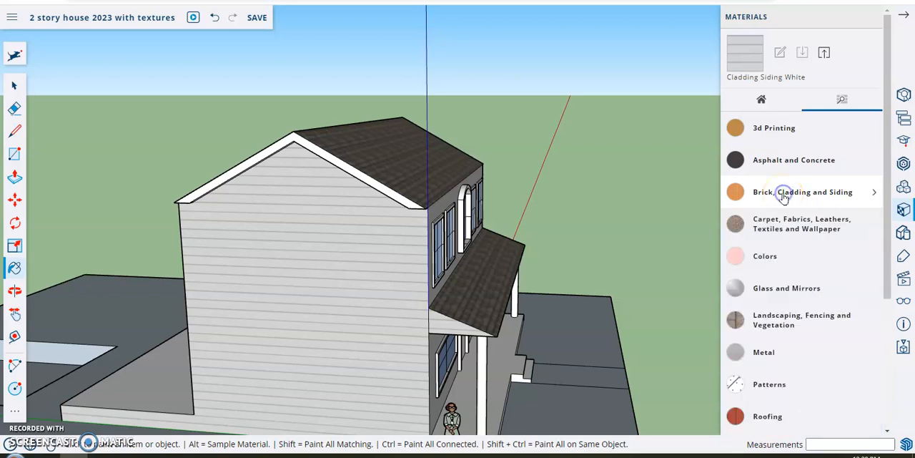
{"action": "left_click", "coordinate": [790, 252]}
{"action": "scroll", "coordinate": [804, 306], "scroll_direction": "down", "scroll_amount": 15}
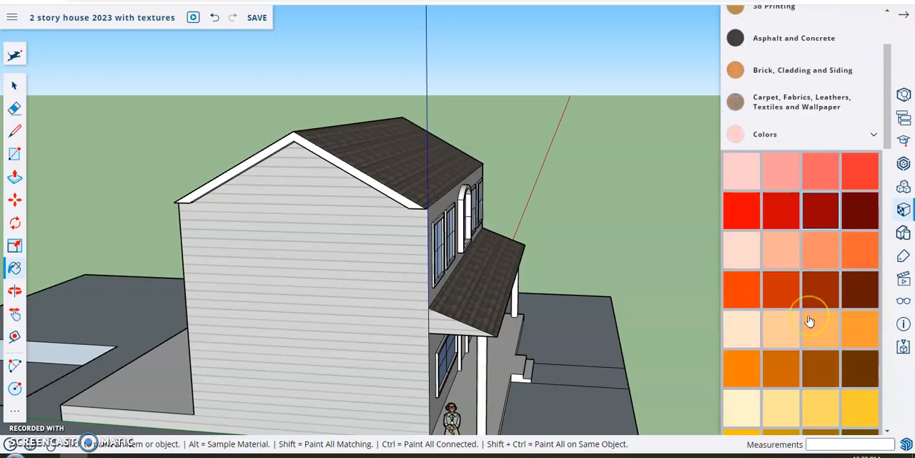
{"action": "scroll", "coordinate": [808, 321], "scroll_direction": "down", "scroll_amount": 7}
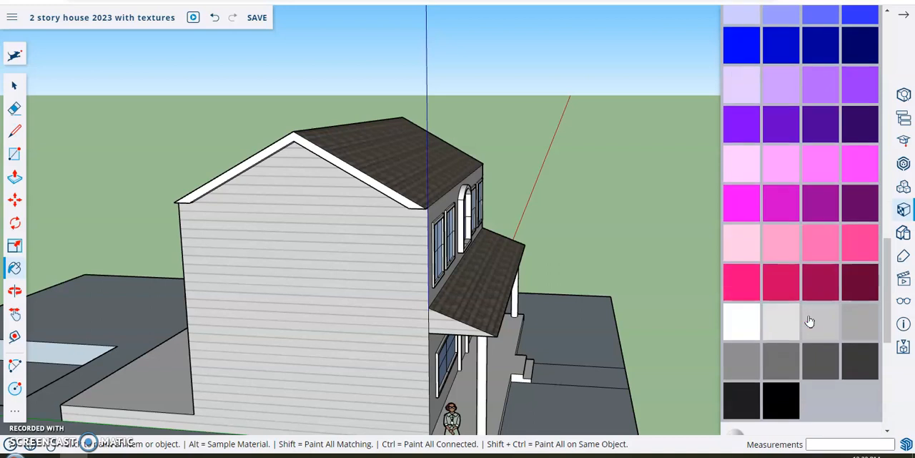
{"action": "scroll", "coordinate": [809, 321], "scroll_direction": "up", "scroll_amount": 4}
{"action": "scroll", "coordinate": [809, 321], "scroll_direction": "down", "scroll_amount": 1}
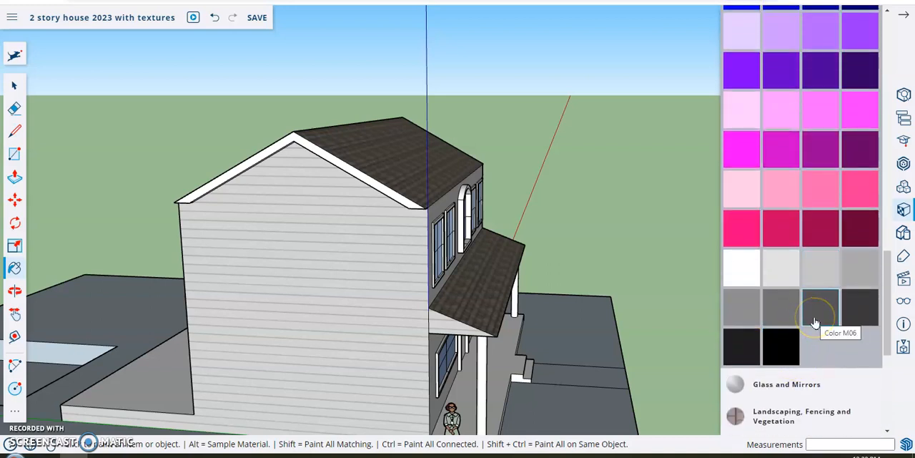
Step: Paint the white roof trim on both gable ends with the dark grey color
{"action": "left_click", "coordinate": [344, 165]}
{"action": "middle_click_drag", "start_coordinate": [618, 153], "coordinate": [427, 195]}
{"action": "left_click", "coordinate": [556, 183]}
{"action": "left_click", "coordinate": [547, 254]}
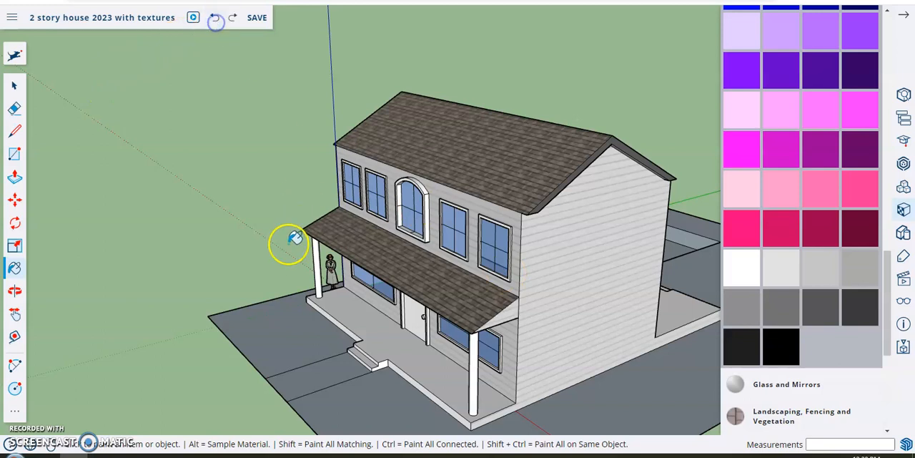
Step: Close the Colors collection and open the Wood collection of materials
{"action": "mouse_move", "coordinate": [266, 276]}
{"action": "middle_mouse_down"}
{"action": "mouse_move", "coordinate": [400, 229]}
{"action": "mouse_move", "coordinate": [514, 239]}
{"action": "mouse_move", "coordinate": [520, 269]}
{"action": "middle_mouse_up"}
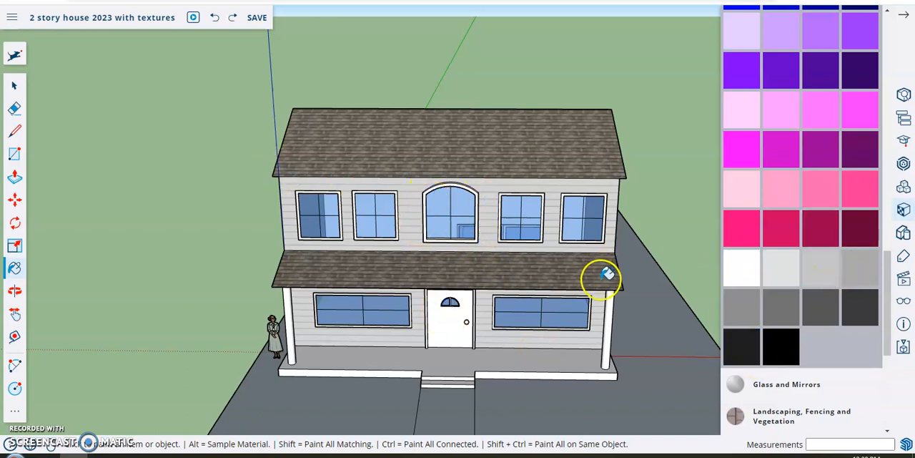
{"action": "scroll", "coordinate": [784, 226], "scroll_direction": "up", "scroll_amount": 10}
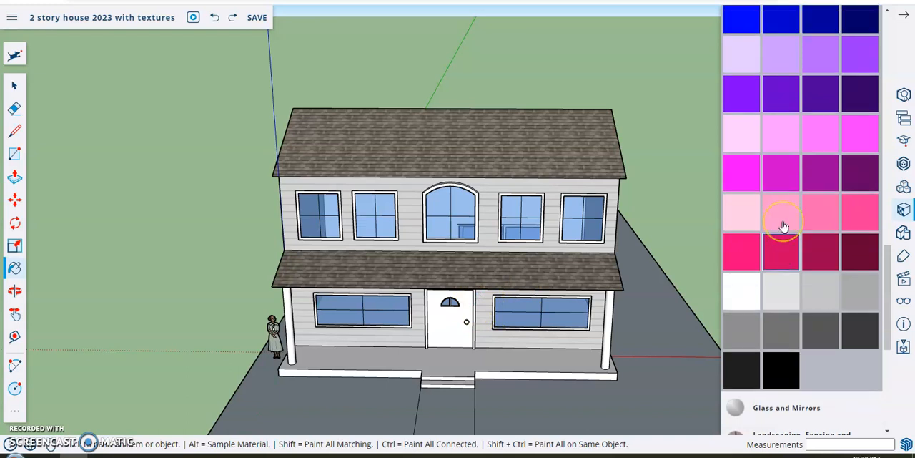
{"action": "scroll", "coordinate": [783, 227], "scroll_direction": "up", "scroll_amount": 10}
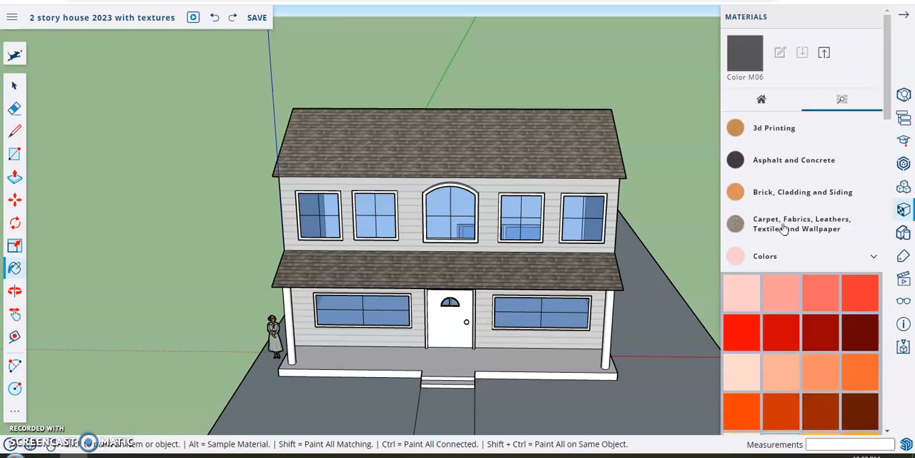
{"action": "left_click", "coordinate": [868, 256]}
{"action": "scroll", "coordinate": [841, 258], "scroll_direction": "down", "scroll_amount": 5}
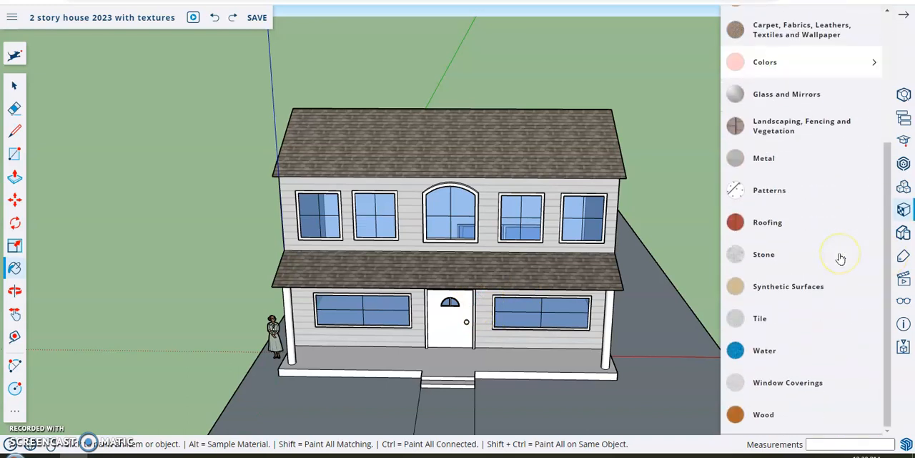
{"action": "left_click", "coordinate": [786, 421]}
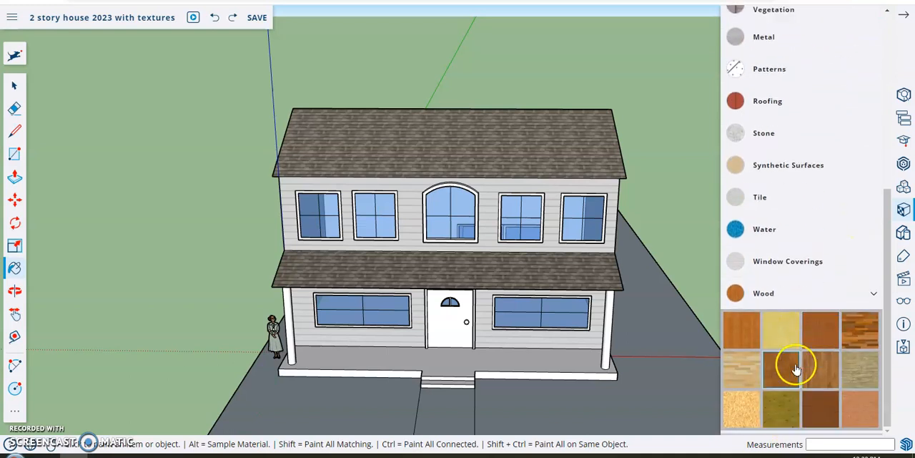
Step: Paint the front door with a medium brown wood material
{"action": "left_click", "coordinate": [777, 377]}
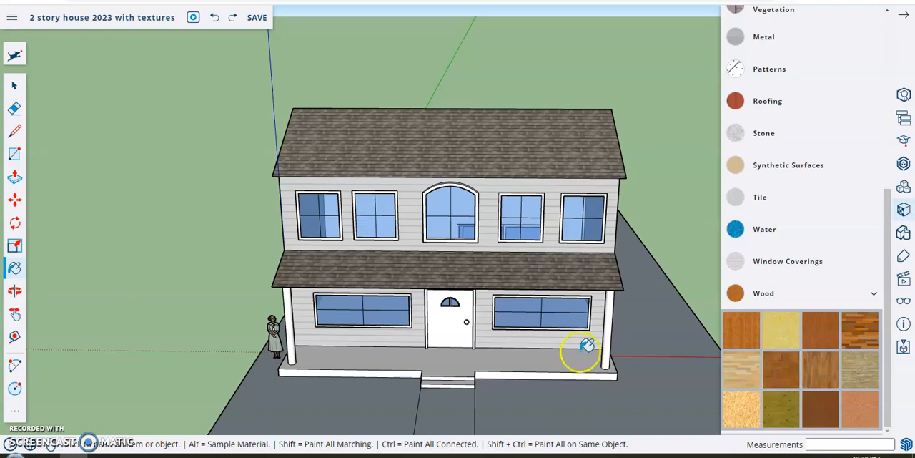
{"action": "scroll", "coordinate": [466, 328], "scroll_direction": "up", "scroll_amount": 5}
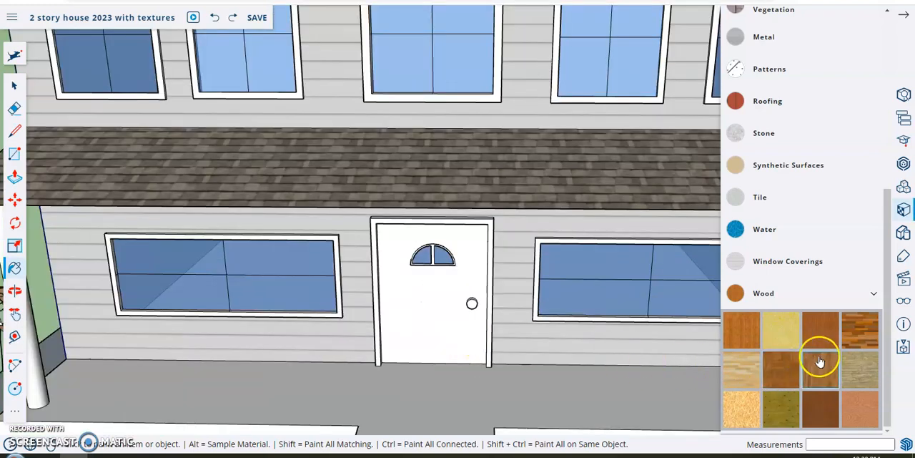
{"action": "left_click", "coordinate": [820, 329]}
{"action": "left_click", "coordinate": [458, 296]}
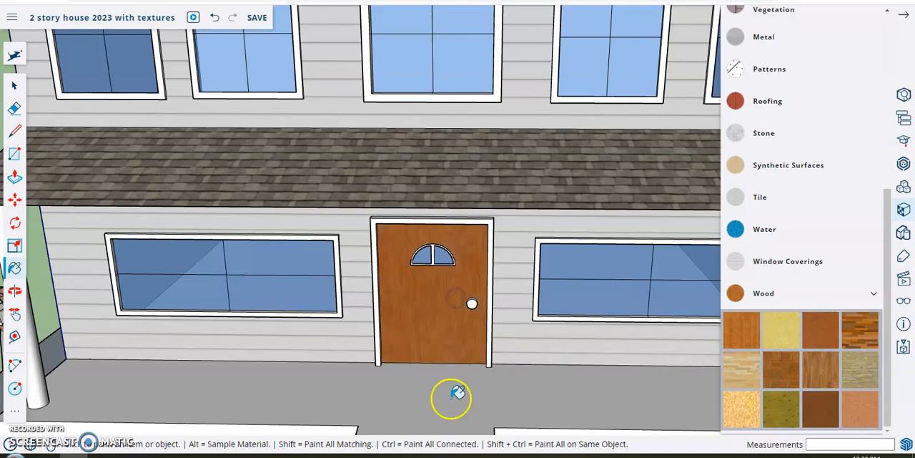
Step: Paint the front faces of the door frame and both ground-floor window frames with the dark brown wood
{"action": "scroll", "coordinate": [395, 333], "scroll_direction": "down", "scroll_amount": 2}
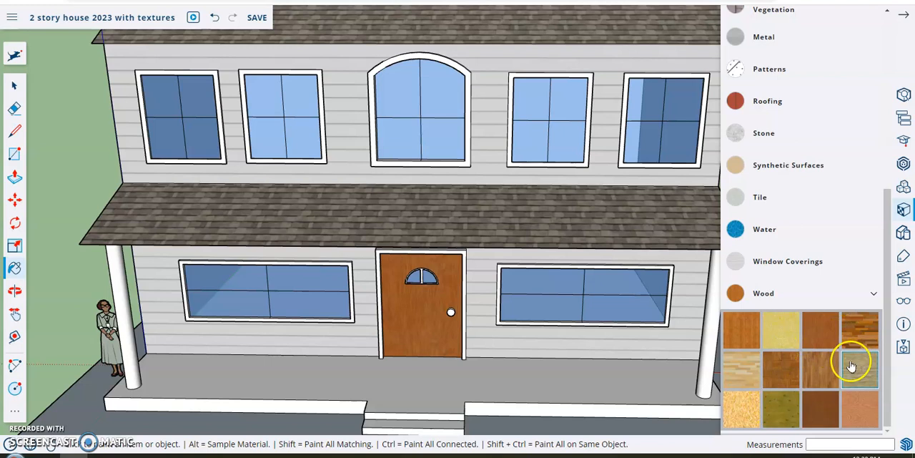
{"action": "left_click", "coordinate": [833, 407]}
{"action": "left_click", "coordinate": [465, 256]}
{"action": "scroll", "coordinate": [348, 265], "scroll_direction": "up", "scroll_amount": 3}
{"action": "left_click", "coordinate": [348, 265]}
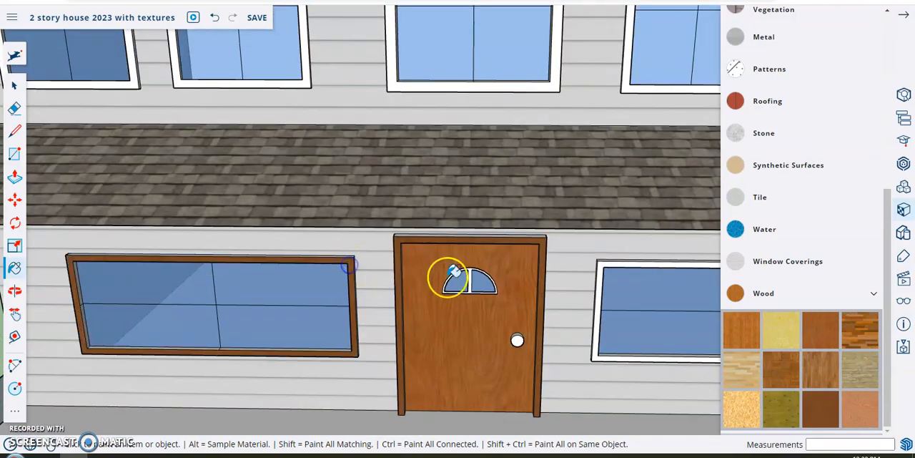
{"action": "left_click", "coordinate": [603, 269]}
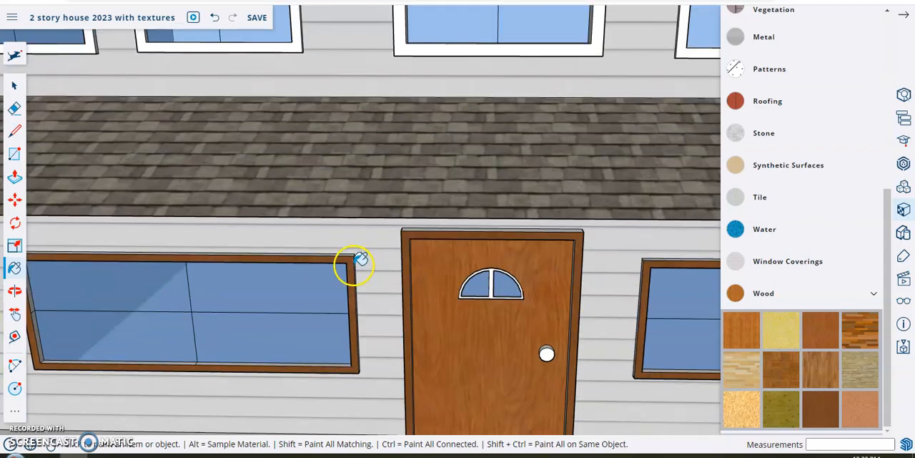
Step: Cover the remaining white side and top faces of the front door frame with the dark brown wood
{"action": "middle_click_drag", "start_coordinate": [357, 261], "coordinate": [597, 220]}
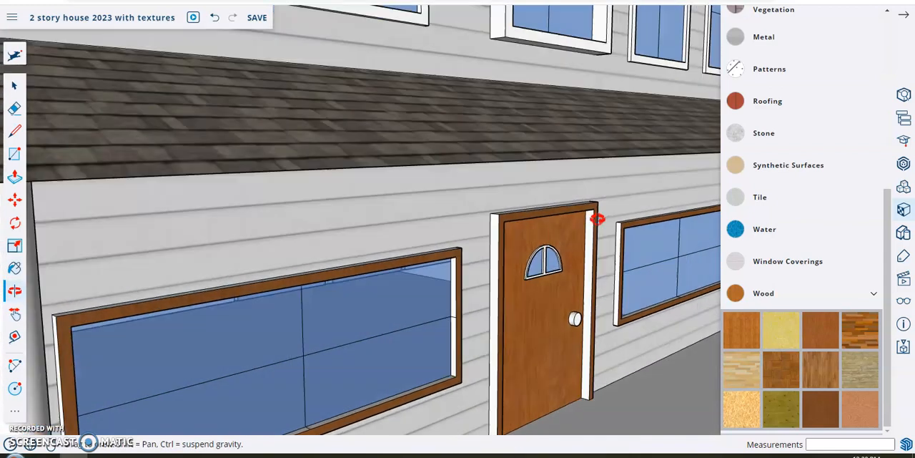
{"action": "left_click", "coordinate": [500, 241]}
{"action": "mouse_move", "coordinate": [619, 249]}
{"action": "middle_mouse_down"}
{"action": "mouse_move", "coordinate": [419, 262]}
{"action": "mouse_move", "coordinate": [292, 245]}
{"action": "middle_mouse_up"}
{"action": "left_click", "coordinate": [295, 241]}
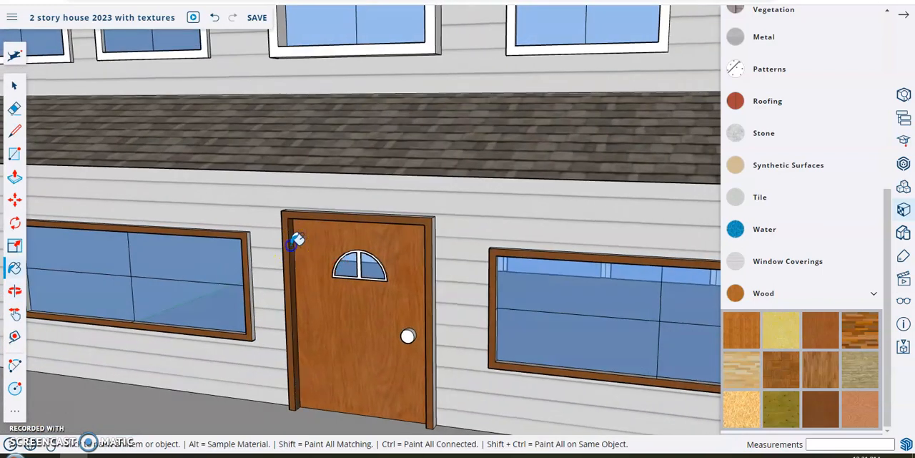
{"action": "middle_click_drag", "start_coordinate": [398, 227], "coordinate": [399, 243]}
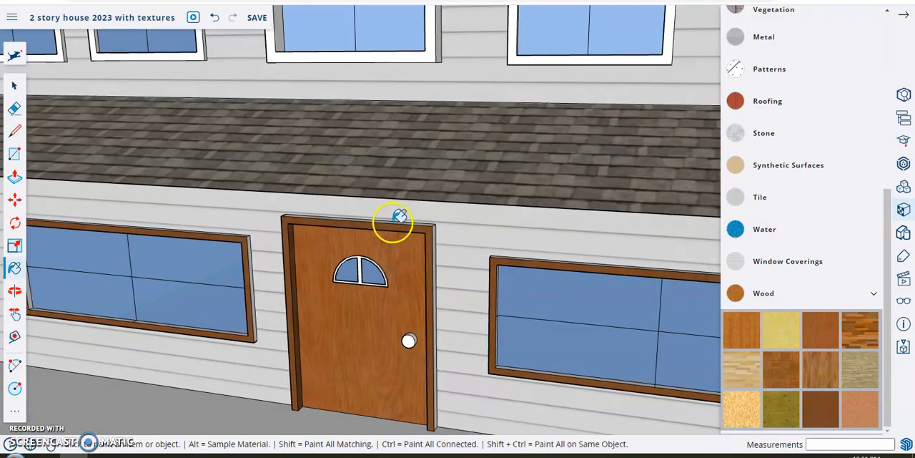
{"action": "left_click", "coordinate": [438, 244]}
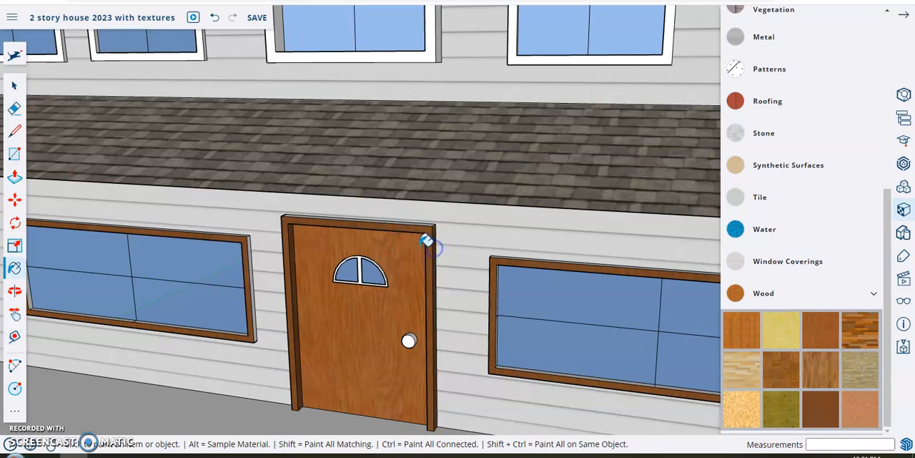
{"action": "scroll", "coordinate": [427, 238], "scroll_direction": "up", "scroll_amount": 3}
{"action": "left_click", "coordinate": [415, 195]}
{"action": "middle_click_drag", "start_coordinate": [398, 284], "coordinate": [649, 260]}
{"action": "left_click", "coordinate": [508, 248]}
{"action": "scroll", "coordinate": [507, 254], "scroll_direction": "down", "scroll_amount": 5}
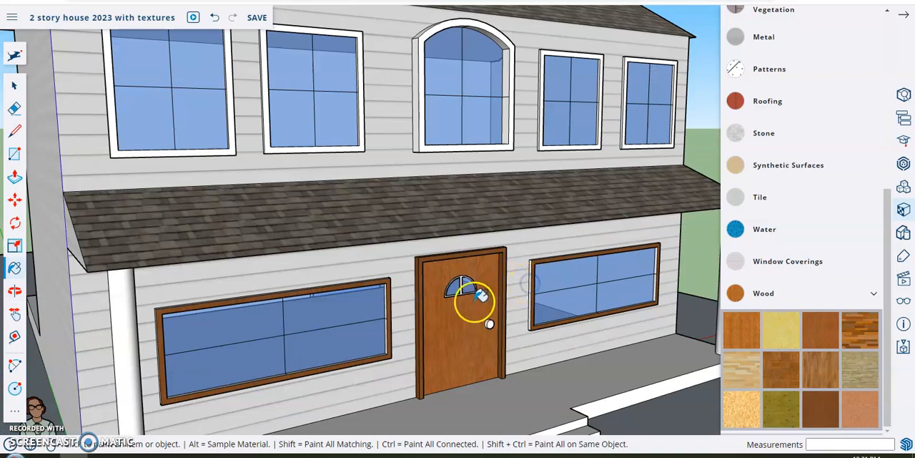
{"action": "scroll", "coordinate": [446, 231], "scroll_direction": "down", "scroll_amount": 5}
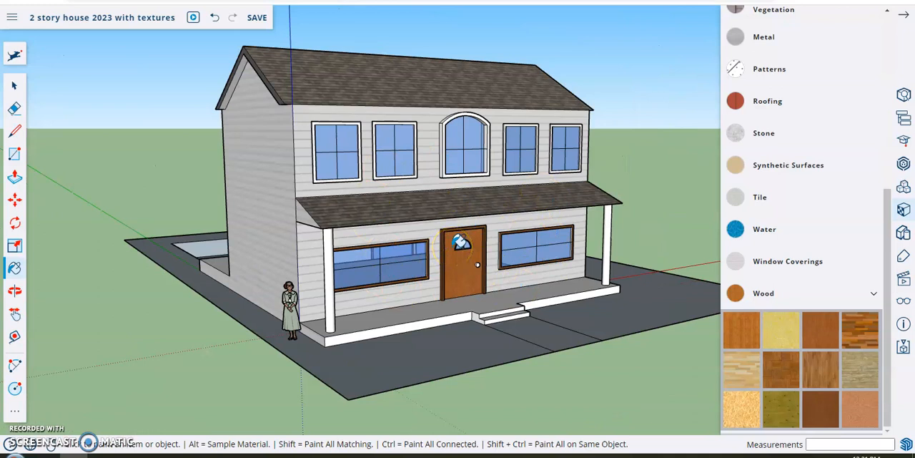
{"action": "mouse_move", "coordinate": [541, 271]}
{"action": "middle_mouse_down"}
{"action": "mouse_move", "coordinate": [422, 333]}
{"action": "mouse_move", "coordinate": [319, 341]}
{"action": "middle_mouse_up"}
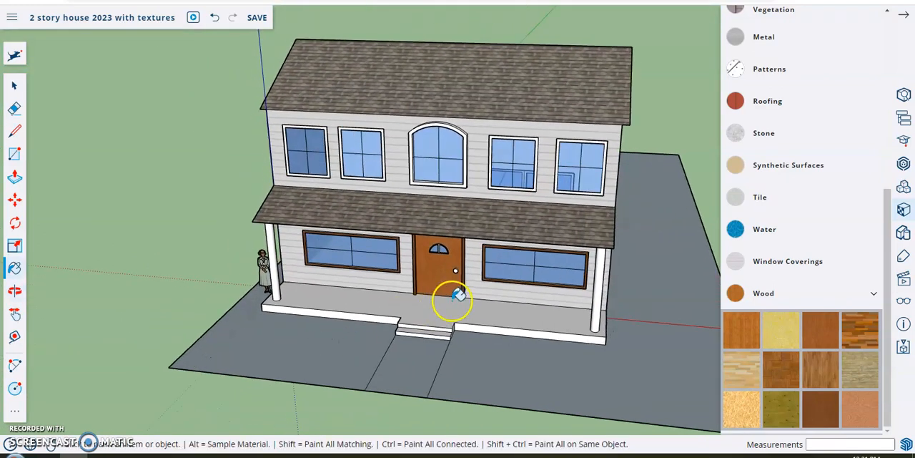
{"action": "mouse_move", "coordinate": [657, 240]}
{"action": "middle_mouse_down"}
{"action": "mouse_move", "coordinate": [373, 241]}
{"action": "mouse_move", "coordinate": [464, 206]}
{"action": "mouse_move", "coordinate": [640, 193]}
{"action": "middle_mouse_up"}
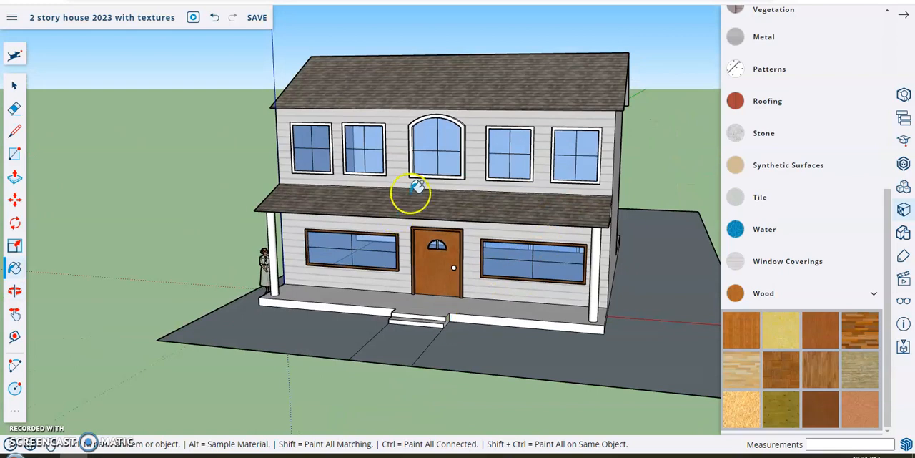
{"action": "scroll", "coordinate": [457, 257], "scroll_direction": "up", "scroll_amount": 5}
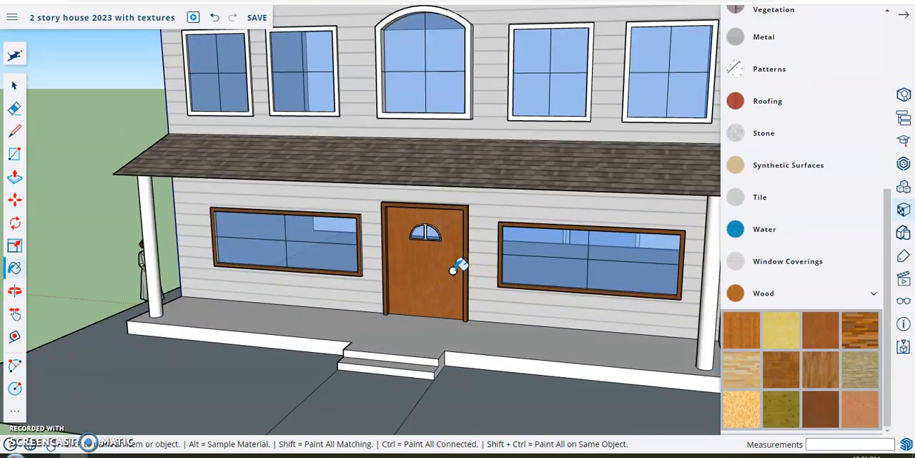
Step: Paint the front door knob with the silver striped material from the Metal collection
{"action": "left_click", "coordinate": [799, 295]}
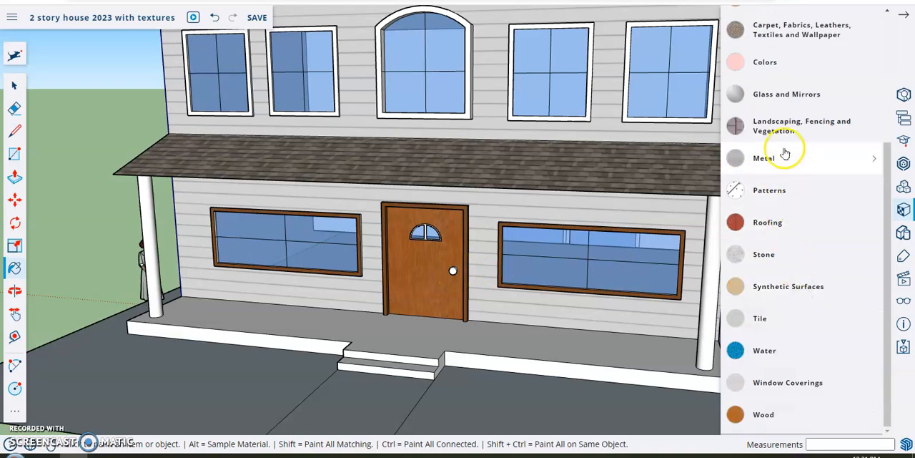
{"action": "left_click", "coordinate": [777, 158]}
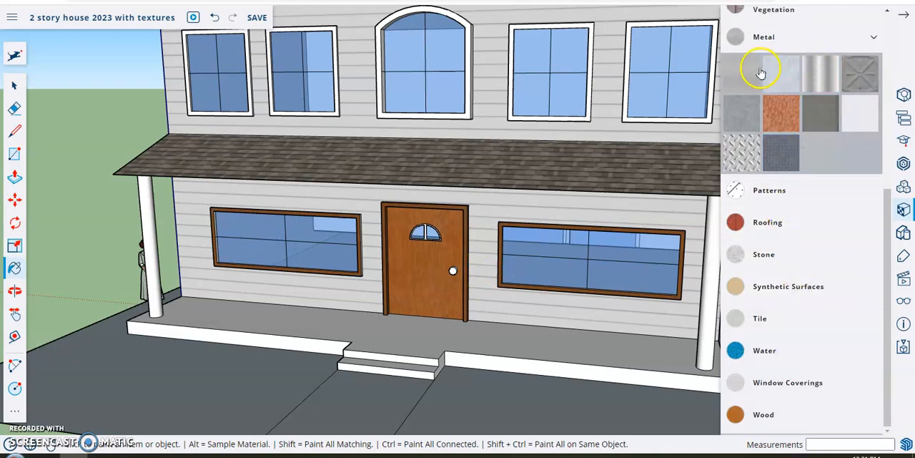
{"action": "left_click", "coordinate": [814, 80]}
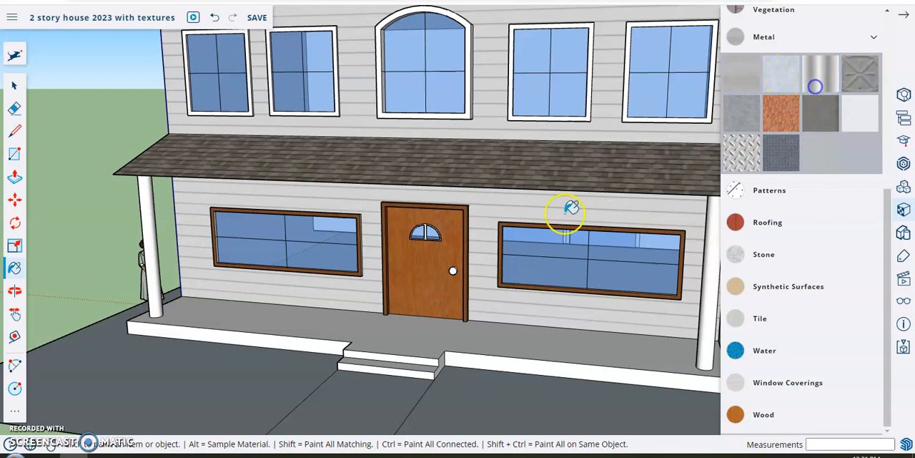
{"action": "scroll", "coordinate": [470, 270], "scroll_direction": "up", "scroll_amount": 3}
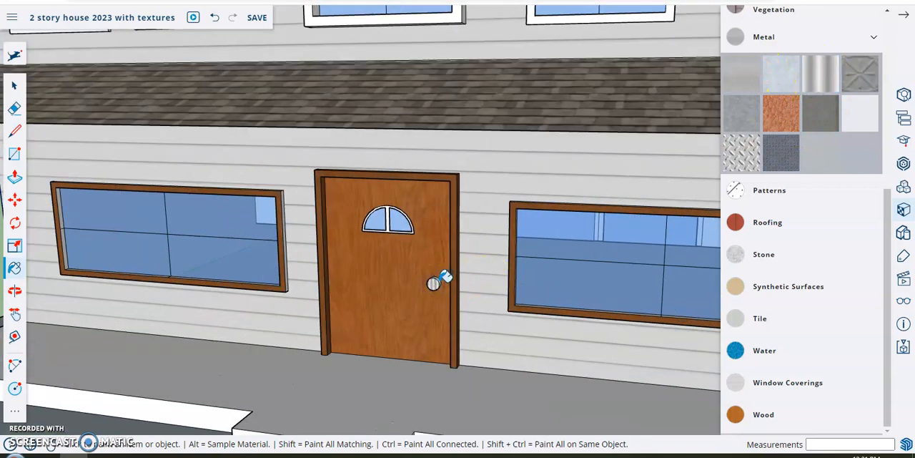
{"action": "scroll", "coordinate": [461, 334], "scroll_direction": "down", "scroll_amount": 6}
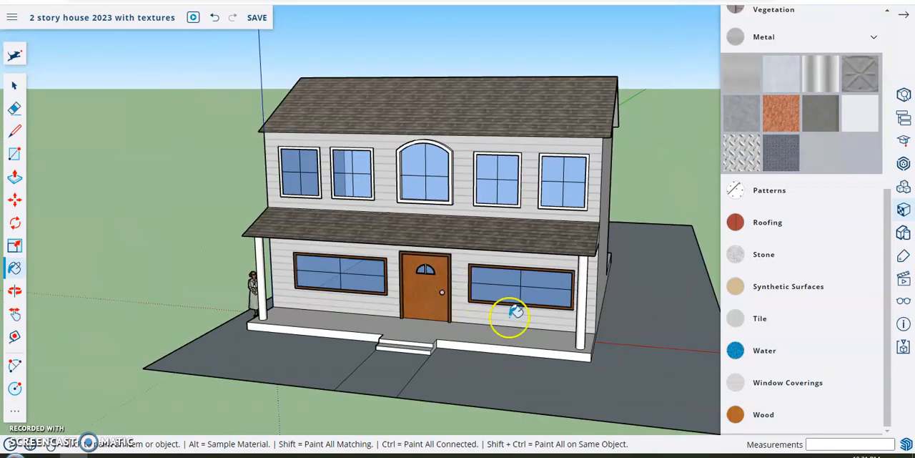
Step: Paint the lawn around the house with a green grass material from the Landscaping, Fencing and Vegetation collection
{"action": "left_click", "coordinate": [873, 36]}
{"action": "scroll", "coordinate": [801, 214], "scroll_direction": "up", "scroll_amount": 3}
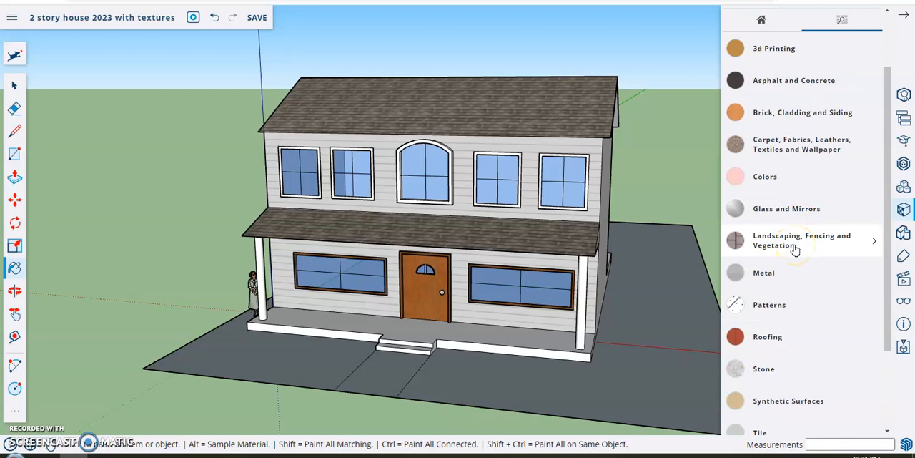
{"action": "left_click", "coordinate": [799, 243]}
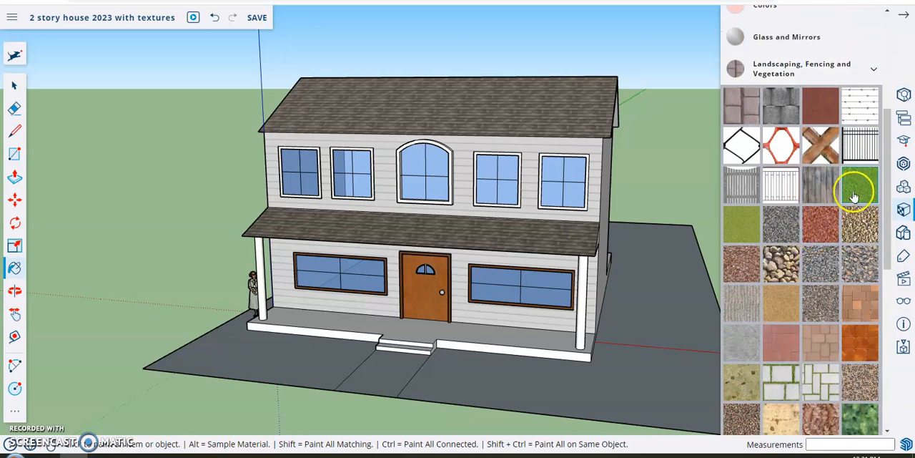
{"action": "scroll", "coordinate": [826, 298], "scroll_direction": "down", "scroll_amount": 4}
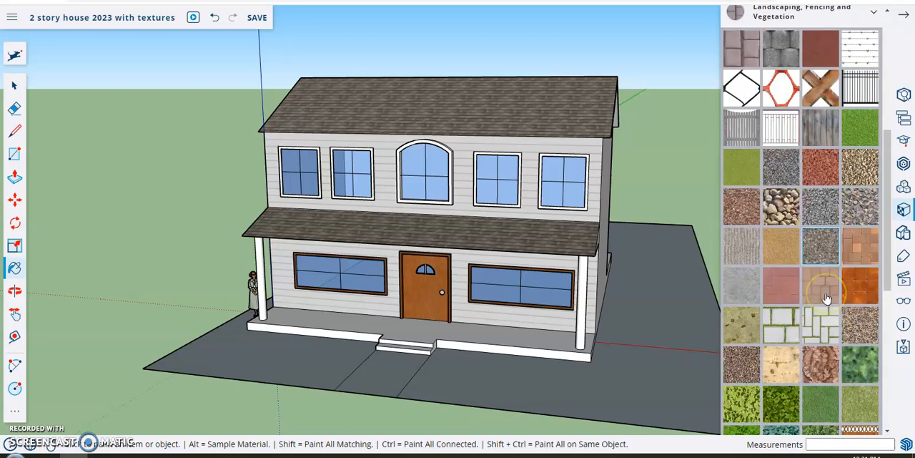
{"action": "scroll", "coordinate": [815, 254], "scroll_direction": "up", "scroll_amount": 5}
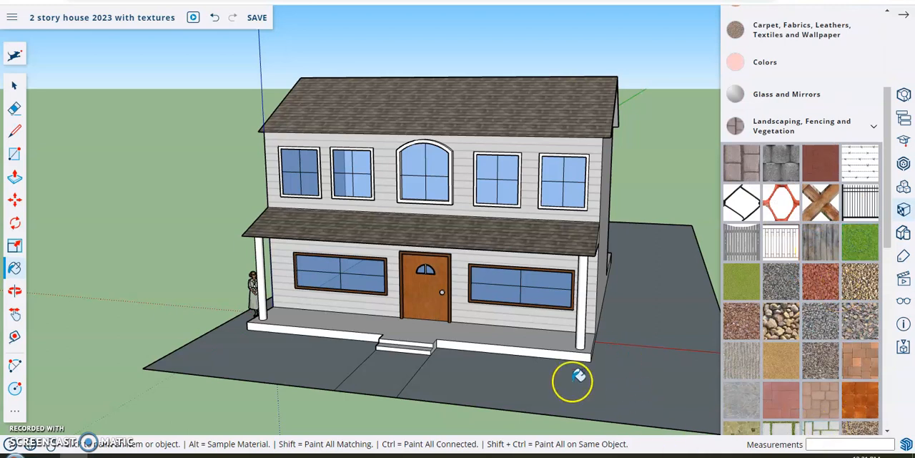
{"action": "left_click", "coordinate": [493, 366]}
Step: Paint the backyard pool's floor and two adjoining walls with the first blue rippled material from the Water collection
{"action": "mouse_move", "coordinate": [615, 264]}
{"action": "middle_mouse_down"}
{"action": "mouse_move", "coordinate": [470, 292]}
{"action": "mouse_move", "coordinate": [572, 305]}
{"action": "mouse_move", "coordinate": [551, 311]}
{"action": "mouse_move", "coordinate": [239, 307]}
{"action": "middle_mouse_up"}
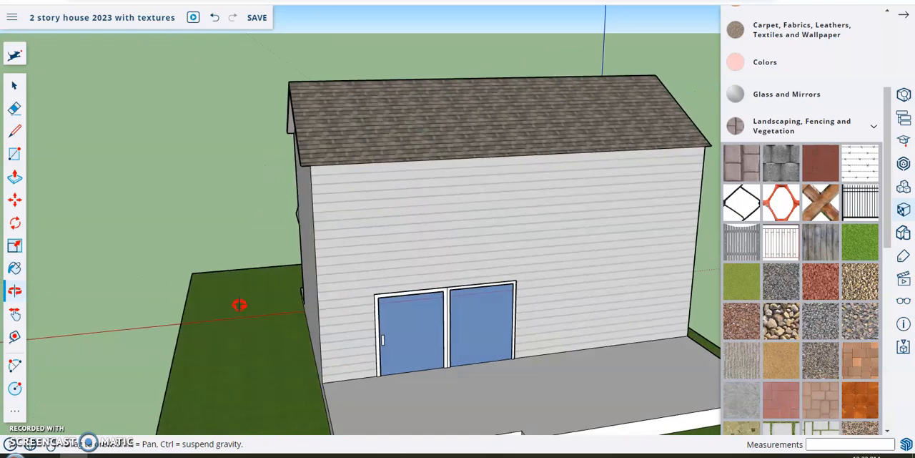
{"action": "scroll", "coordinate": [525, 333], "scroll_direction": "down", "scroll_amount": 5}
{"action": "scroll", "coordinate": [567, 336], "scroll_direction": "down", "scroll_amount": 2}
{"action": "middle_click_drag", "start_coordinate": [592, 386], "coordinate": [532, 310]}
{"action": "scroll", "coordinate": [536, 313], "scroll_direction": "up", "scroll_amount": 4}
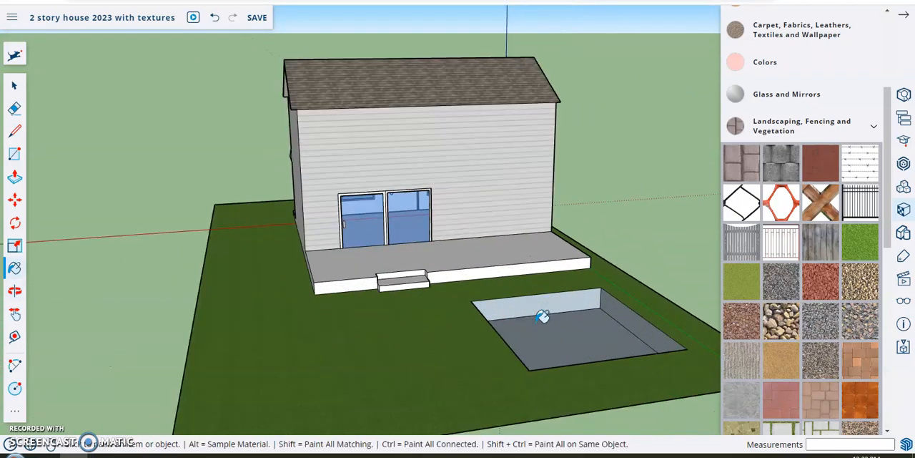
{"action": "scroll", "coordinate": [544, 317], "scroll_direction": "up", "scroll_amount": 2}
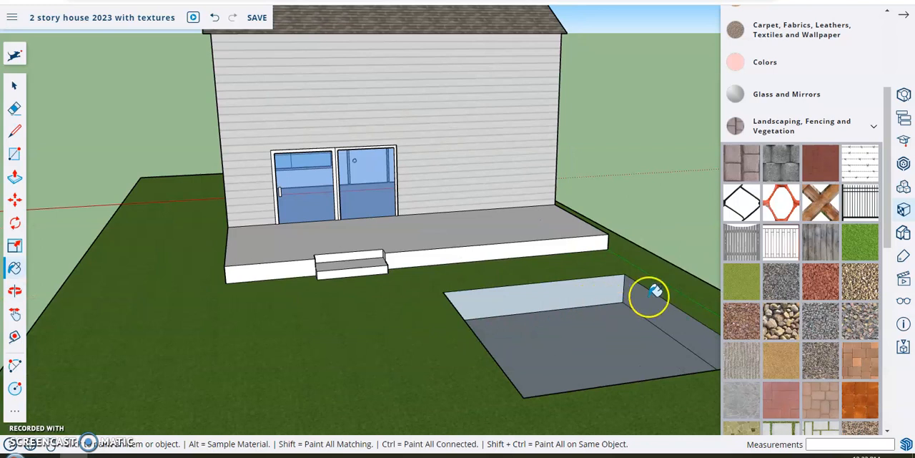
{"action": "left_click", "coordinate": [827, 133]}
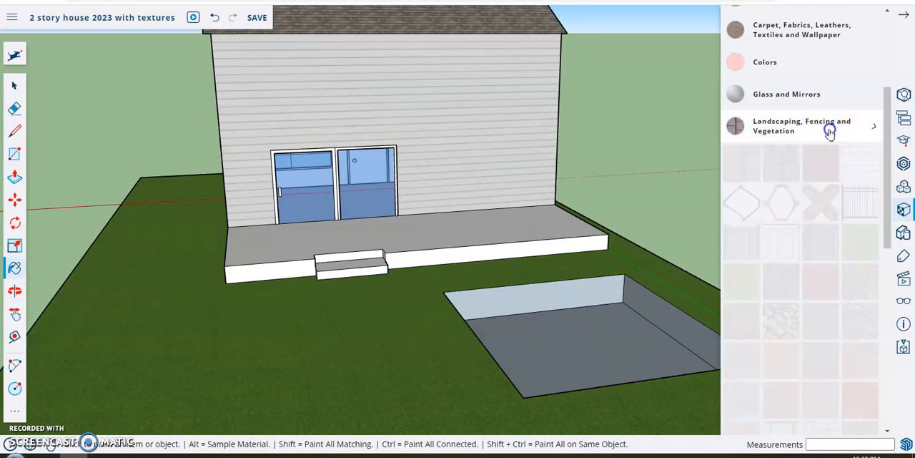
{"action": "left_click", "coordinate": [799, 350]}
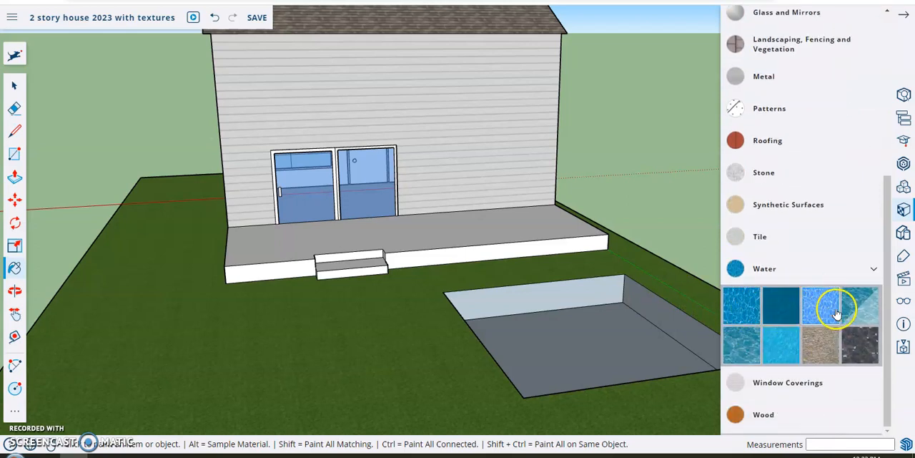
{"action": "left_click", "coordinate": [751, 306]}
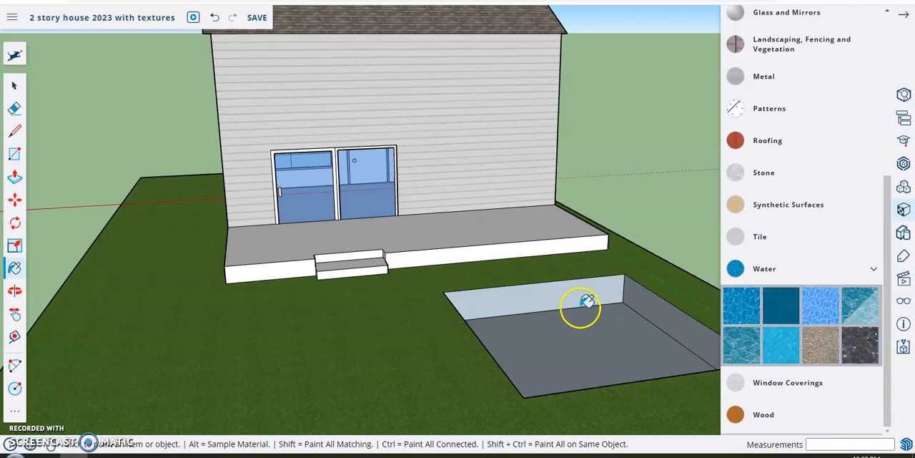
{"action": "left_click", "coordinate": [579, 294]}
{"action": "left_click", "coordinate": [581, 327]}
{"action": "left_click", "coordinate": [639, 311]}
Step: Cover the remaining walls of the pool with the same blue water material and close the Water collection
{"action": "mouse_move", "coordinate": [660, 298]}
{"action": "middle_mouse_down"}
{"action": "mouse_move", "coordinate": [582, 319]}
{"action": "mouse_move", "coordinate": [392, 329]}
{"action": "middle_mouse_up"}
{"action": "left_click", "coordinate": [164, 300]}
{"action": "mouse_move", "coordinate": [99, 288]}
{"action": "middle_mouse_down"}
{"action": "mouse_move", "coordinate": [609, 275]}
{"action": "mouse_move", "coordinate": [490, 274]}
{"action": "middle_mouse_up"}
{"action": "mouse_move", "coordinate": [595, 278]}
{"action": "middle_mouse_down"}
{"action": "mouse_move", "coordinate": [313, 295]}
{"action": "mouse_move", "coordinate": [622, 284]}
{"action": "middle_mouse_up"}
{"action": "left_click", "coordinate": [708, 223]}
{"action": "middle_click_drag", "start_coordinate": [664, 264], "coordinate": [486, 317]}
{"action": "mouse_move", "coordinate": [658, 310]}
{"action": "middle_mouse_down"}
{"action": "mouse_move", "coordinate": [450, 309]}
{"action": "mouse_move", "coordinate": [594, 267]}
{"action": "mouse_move", "coordinate": [313, 265]}
{"action": "mouse_move", "coordinate": [522, 250]}
{"action": "middle_mouse_up"}
{"action": "left_click", "coordinate": [744, 268]}
Step: Paint the back deck's floor, front faces and step with the first orange-brown material from the Wood collection
{"action": "left_click", "coordinate": [786, 411]}
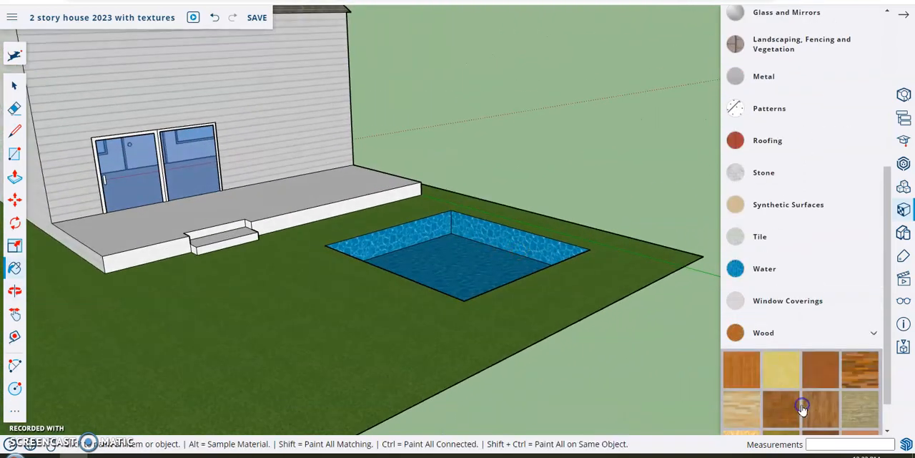
{"action": "scroll", "coordinate": [792, 399], "scroll_direction": "down", "scroll_amount": 1}
{"action": "left_click", "coordinate": [744, 325]}
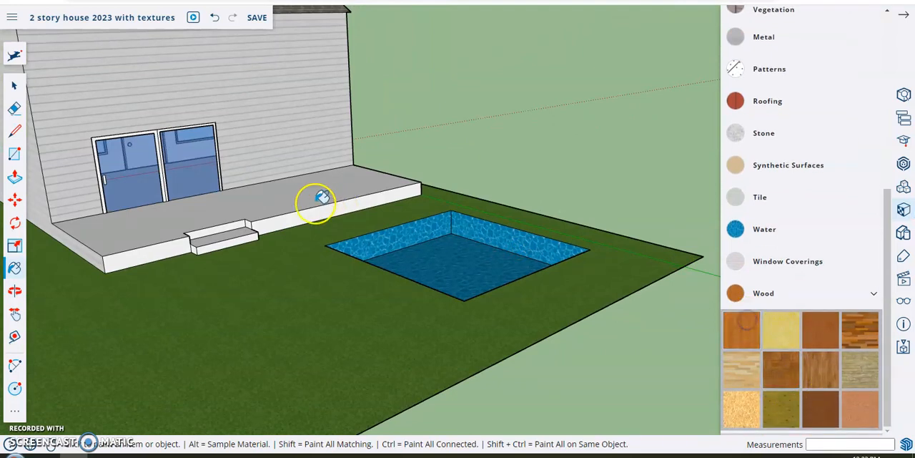
{"action": "left_click", "coordinate": [321, 202]}
{"action": "left_click", "coordinate": [175, 251]}
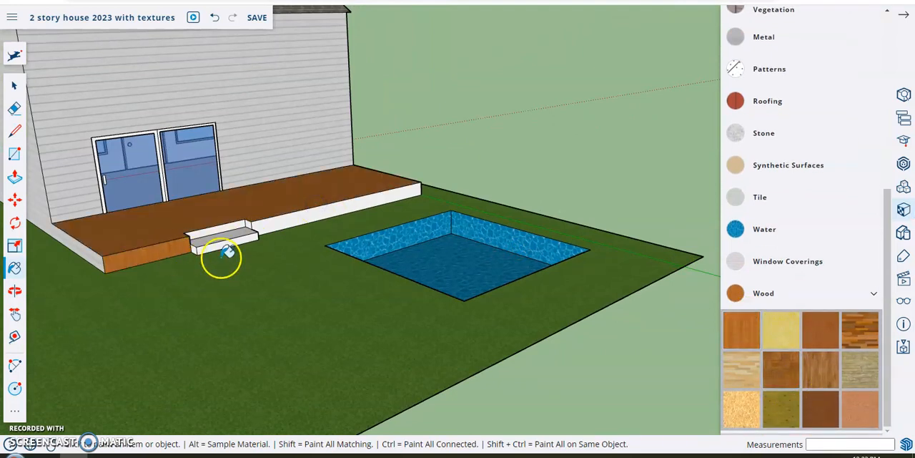
{"action": "left_click", "coordinate": [287, 224]}
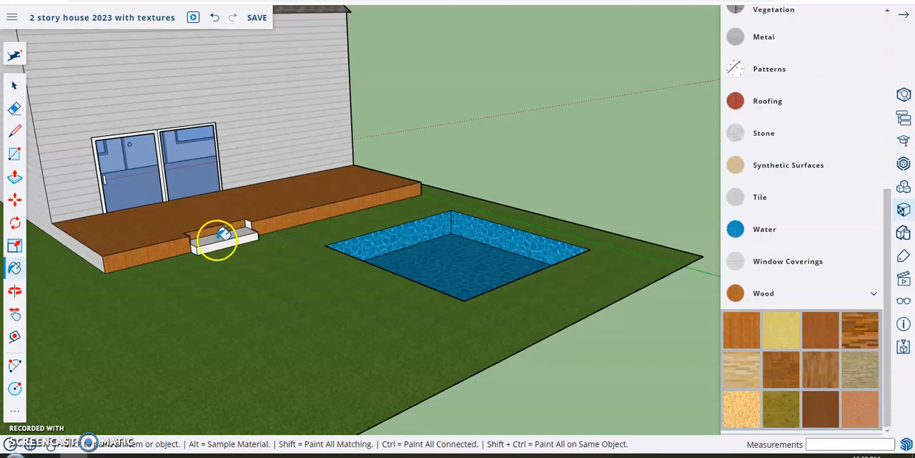
{"action": "left_click", "coordinate": [223, 234]}
{"action": "scroll", "coordinate": [222, 234], "scroll_direction": "up", "scroll_amount": 3}
{"action": "mouse_move", "coordinate": [341, 214]}
{"action": "middle_mouse_down"}
{"action": "mouse_move", "coordinate": [147, 213]}
{"action": "mouse_move", "coordinate": [103, 180]}
{"action": "mouse_move", "coordinate": [293, 244]}
{"action": "middle_mouse_up"}
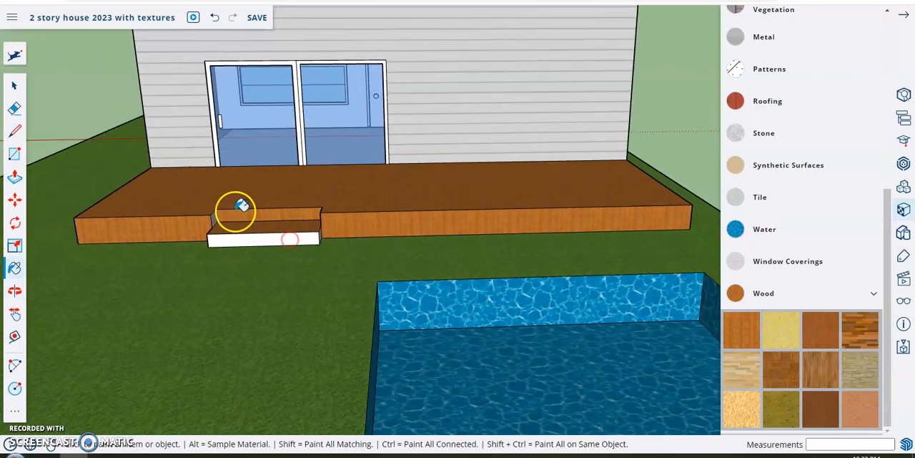
Step: Try the same orange-brown wood on the front porch's floor, front face and steps
{"action": "mouse_move", "coordinate": [198, 108]}
{"action": "middle_mouse_down"}
{"action": "mouse_move", "coordinate": [326, 148]}
{"action": "mouse_move", "coordinate": [400, 143]}
{"action": "mouse_move", "coordinate": [393, 151]}
{"action": "middle_mouse_up"}
{"action": "mouse_move", "coordinate": [652, 274]}
{"action": "middle_mouse_down"}
{"action": "mouse_move", "coordinate": [457, 279]}
{"action": "mouse_move", "coordinate": [396, 260]}
{"action": "mouse_move", "coordinate": [527, 191]}
{"action": "mouse_move", "coordinate": [327, 180]}
{"action": "mouse_move", "coordinate": [500, 216]}
{"action": "middle_mouse_up"}
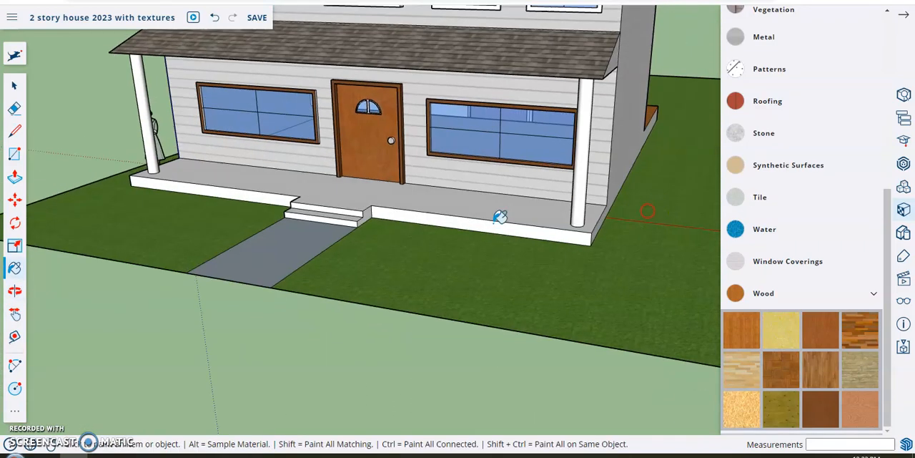
{"action": "left_click", "coordinate": [448, 200]}
{"action": "left_click", "coordinate": [393, 214]}
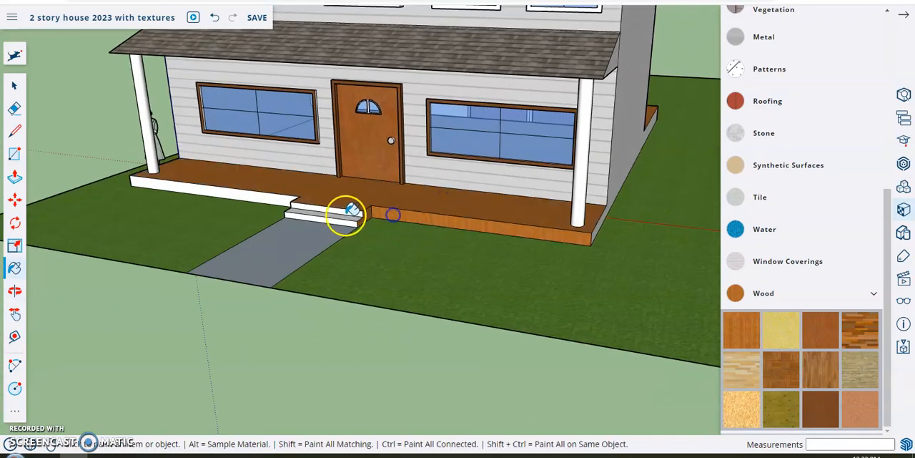
{"action": "left_click", "coordinate": [348, 207]}
{"action": "left_click", "coordinate": [579, 236]}
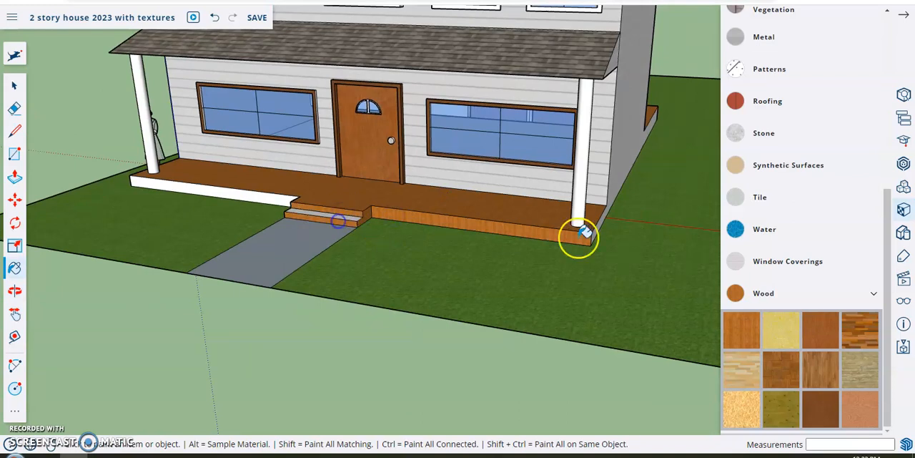
Step: Repaint the front porch's floor, front face and step risers with the plain grey material from the Asphalt and Concrete collection
{"action": "left_click", "coordinate": [770, 289]}
{"action": "left_click", "coordinate": [775, 261]}
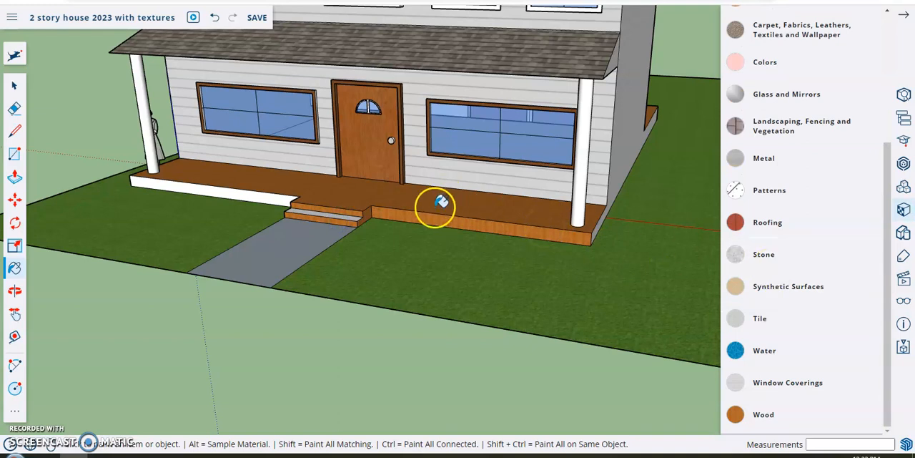
{"action": "scroll", "coordinate": [800, 214], "scroll_direction": "up", "scroll_amount": 1}
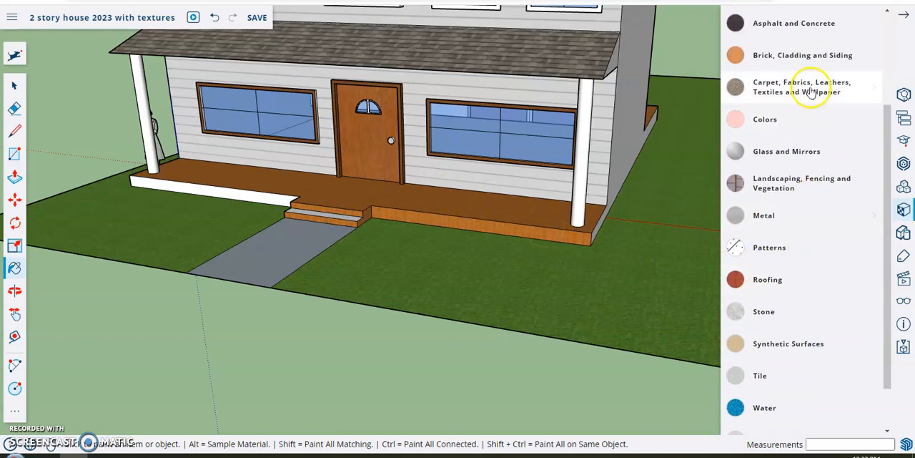
{"action": "left_click", "coordinate": [807, 57]}
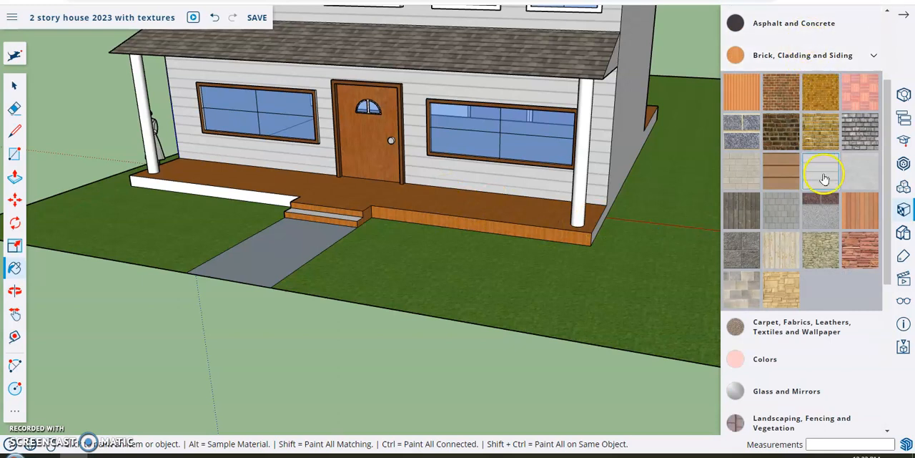
{"action": "left_click", "coordinate": [802, 27]}
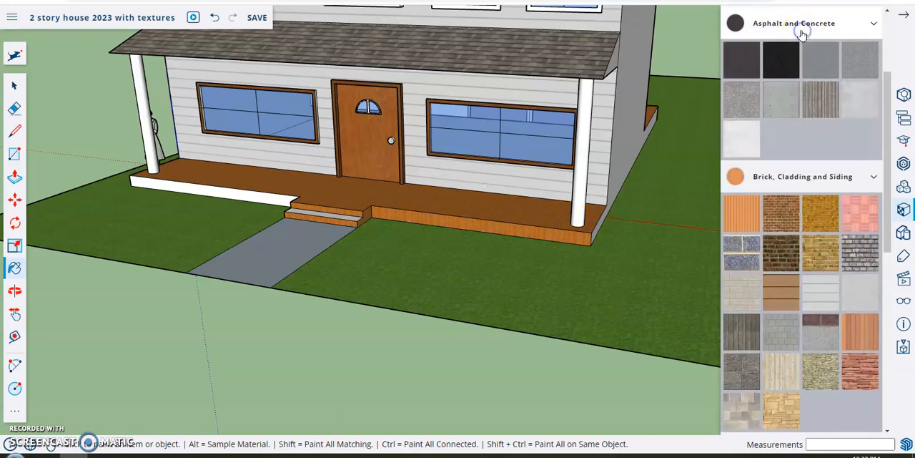
{"action": "left_click", "coordinate": [824, 61]}
{"action": "left_click", "coordinate": [454, 219]}
{"action": "left_click", "coordinate": [458, 218]}
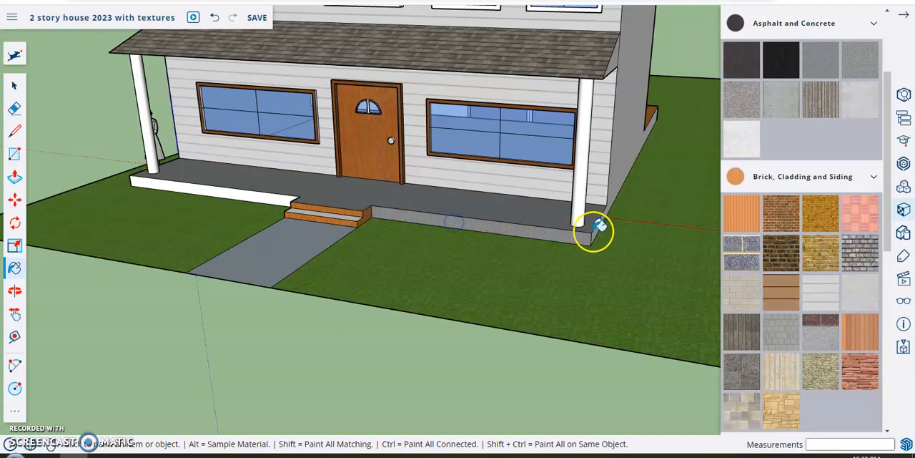
{"action": "left_click", "coordinate": [339, 222]}
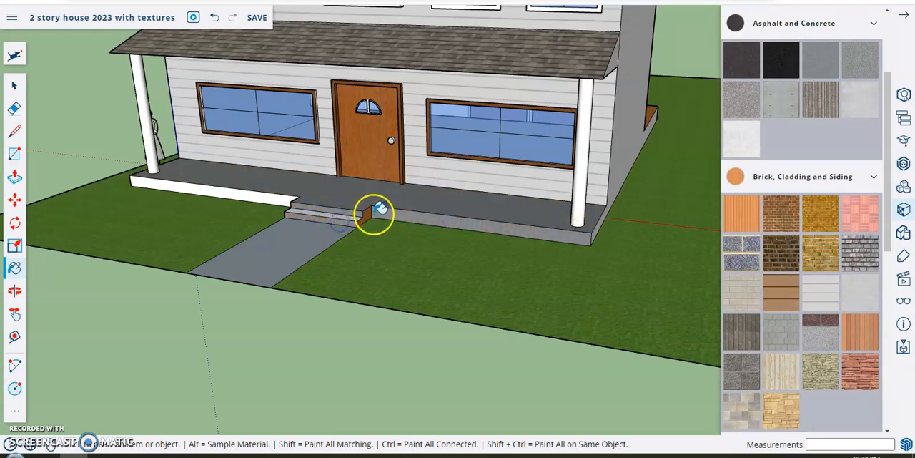
Step: Paint the front walkway with the rounded river-rock material from the Landscaping, Fencing and Vegetation collection
{"action": "left_click", "coordinate": [749, 166]}
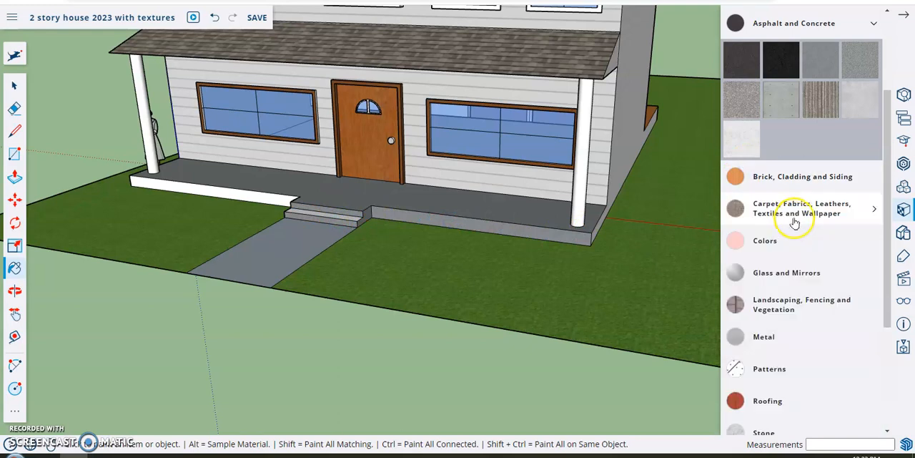
{"action": "scroll", "coordinate": [772, 236], "scroll_direction": "down", "scroll_amount": 1}
{"action": "left_click", "coordinate": [739, 250]}
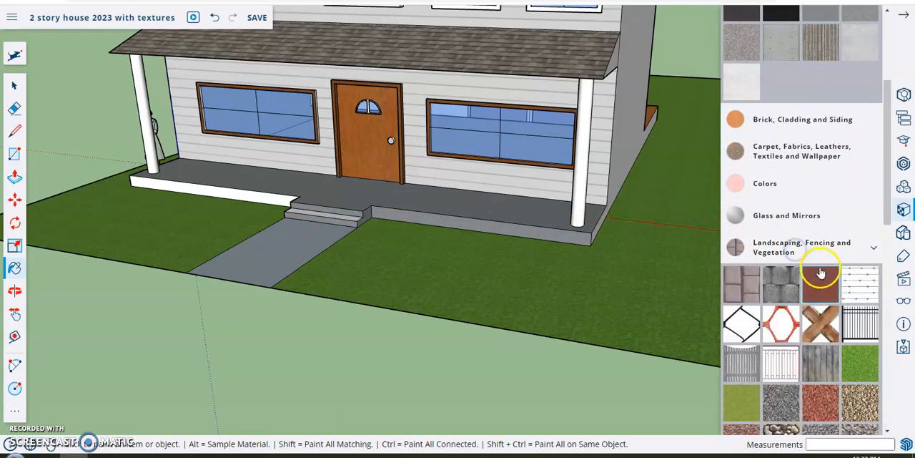
{"action": "scroll", "coordinate": [822, 286], "scroll_direction": "down", "scroll_amount": 3}
{"action": "left_click", "coordinate": [782, 266]}
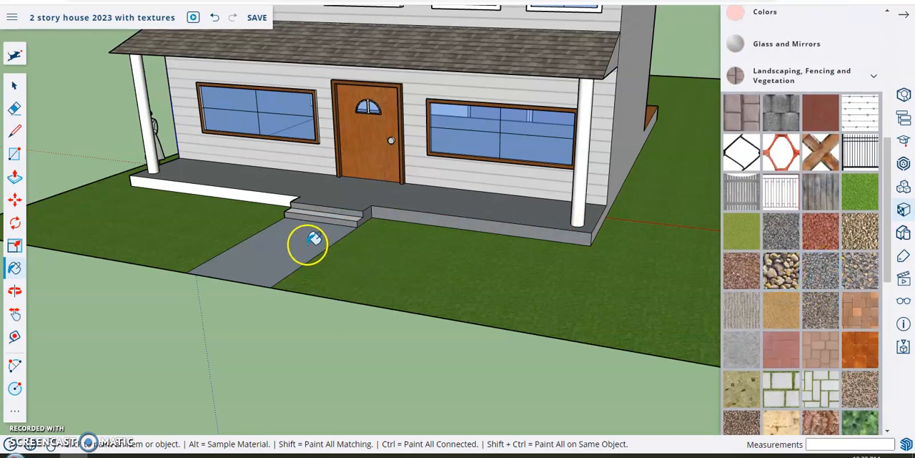
{"action": "left_click", "coordinate": [284, 239]}
{"action": "scroll", "coordinate": [370, 245], "scroll_direction": "down", "scroll_amount": 2}
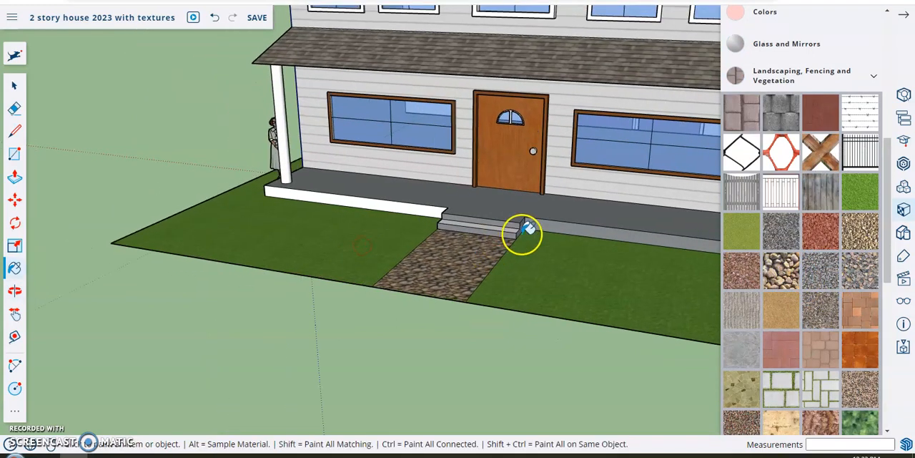
{"action": "scroll", "coordinate": [523, 235], "scroll_direction": "down", "scroll_amount": 2}
{"action": "middle_click_drag", "start_coordinate": [535, 217], "coordinate": [368, 306]}
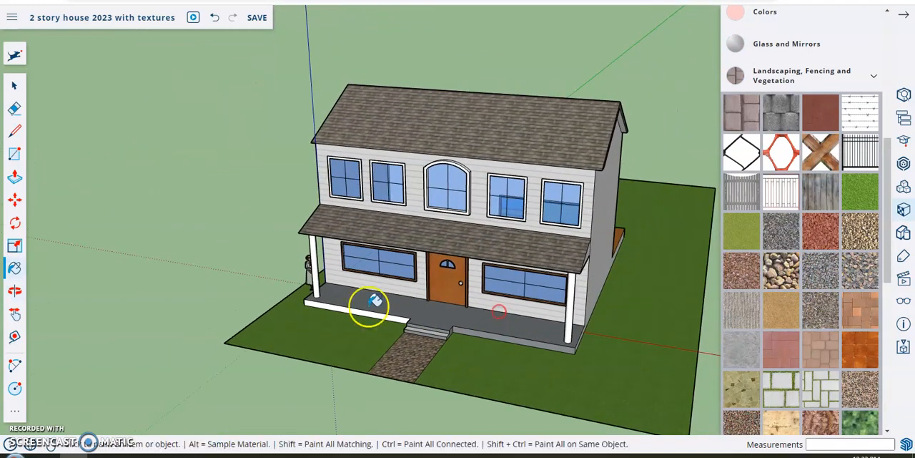